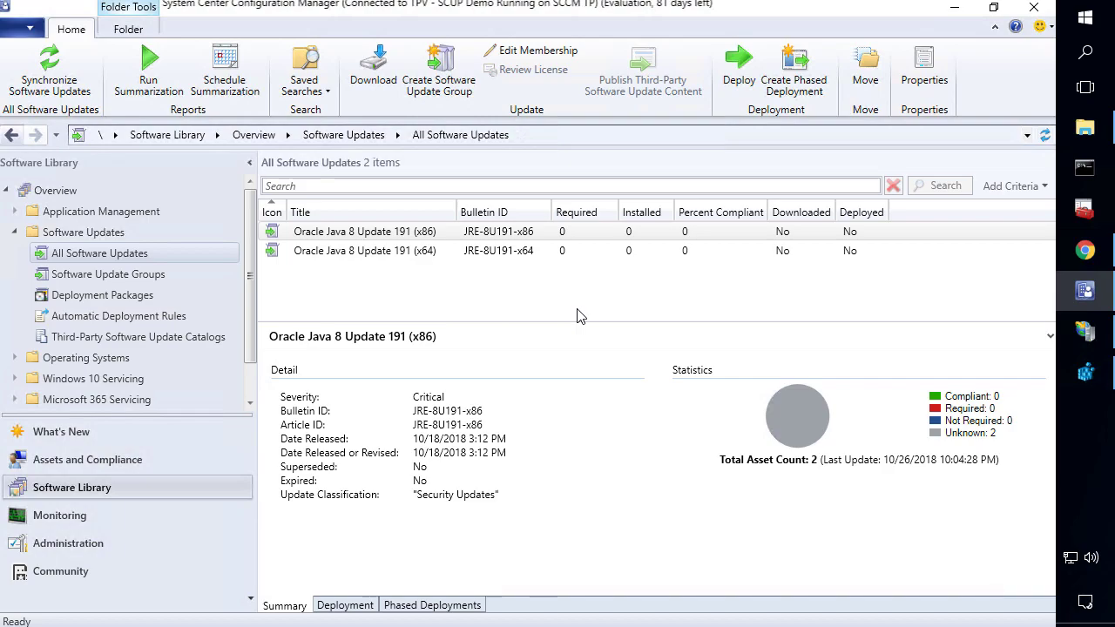
Step: Switch to Registry Editor and check the ContentDir value under Update Services\Server\Setup, then minimize the editor
left_click(1086, 374)
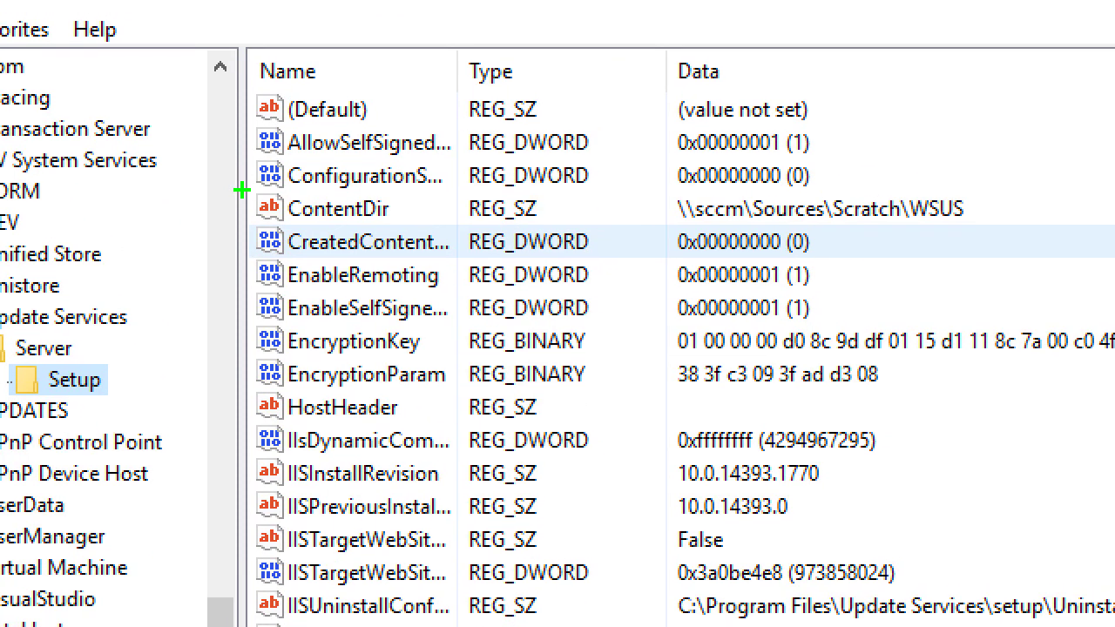
mouse_move(241, 190)
left_mouse_down()
mouse_move(767, 232)
mouse_move(974, 232)
left_mouse_up()
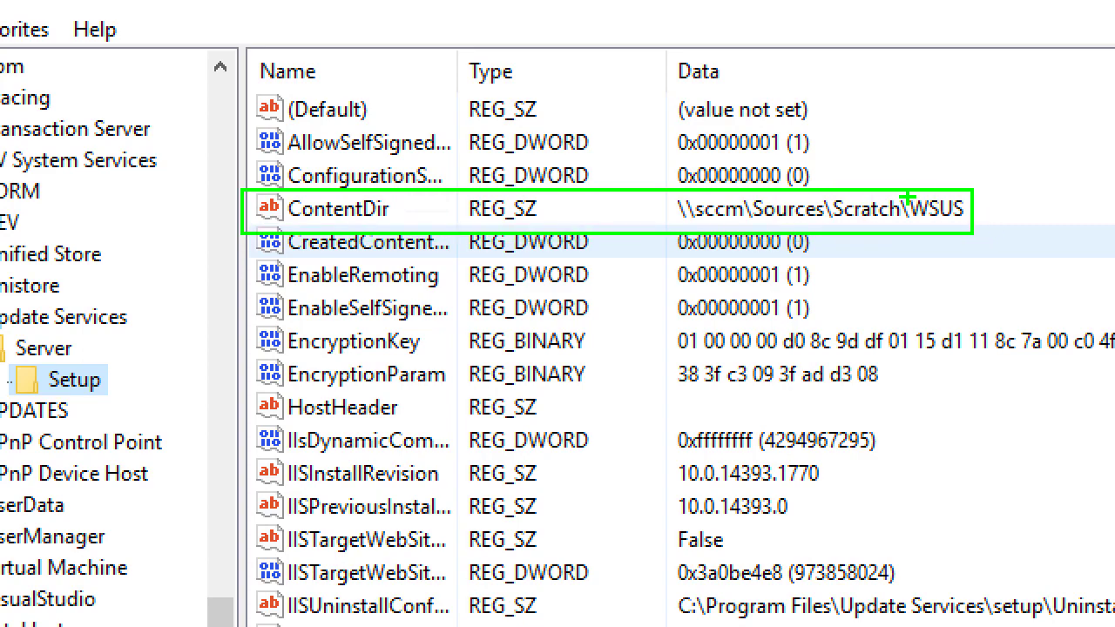
mouse_move(672, 189)
left_mouse_down()
mouse_move(750, 214)
mouse_move(991, 231)
mouse_move(973, 243)
left_mouse_up()
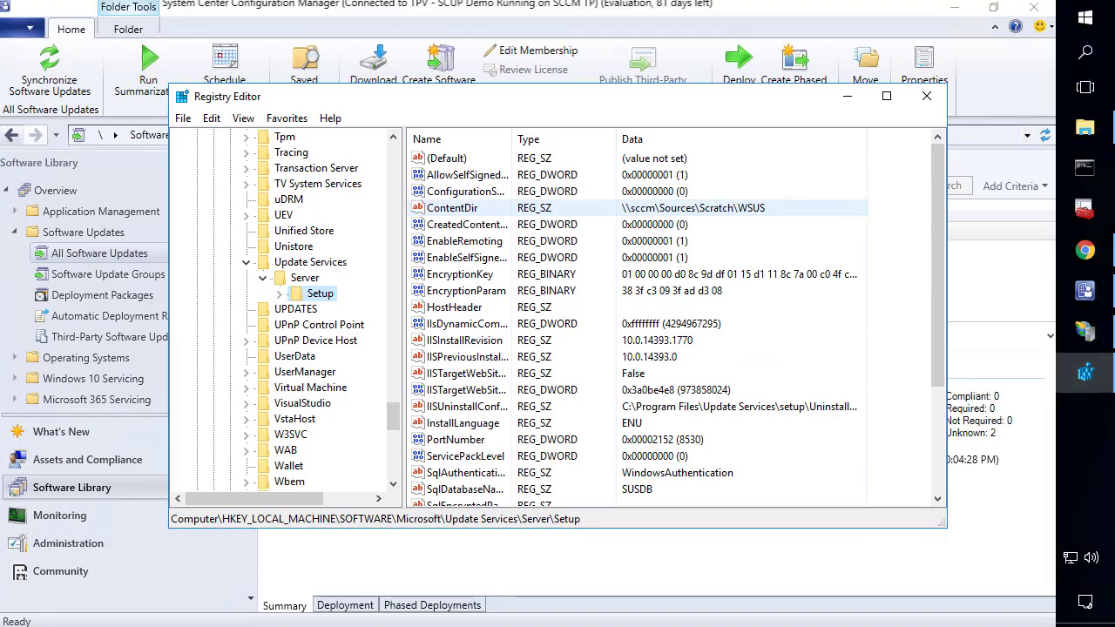
left_click(849, 97)
Step: Start downloading Oracle Java 8 Update 191 (x86) and select SCUPUpdates as its existing deployment package
right_click(359, 236)
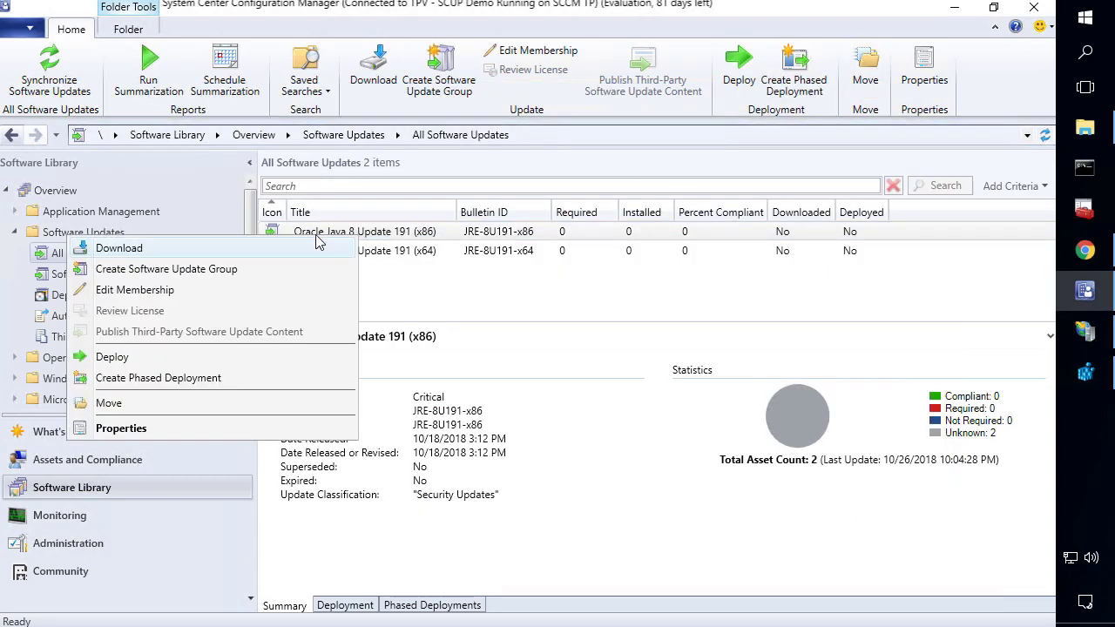
left_click(316, 248)
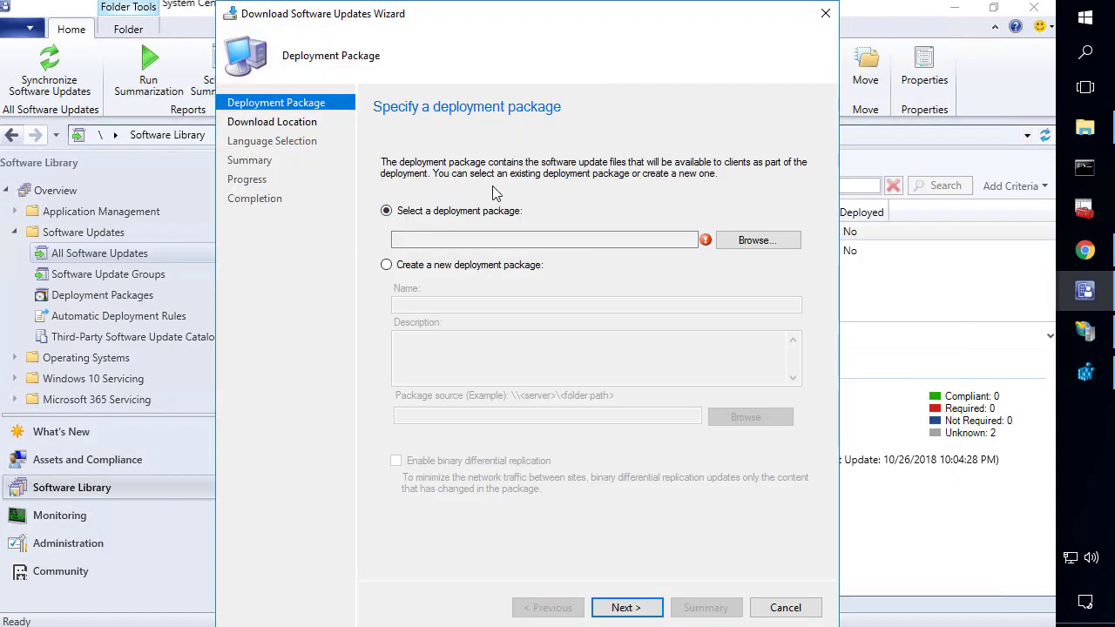
left_click(771, 241)
left_click(439, 184)
double_click(438, 185)
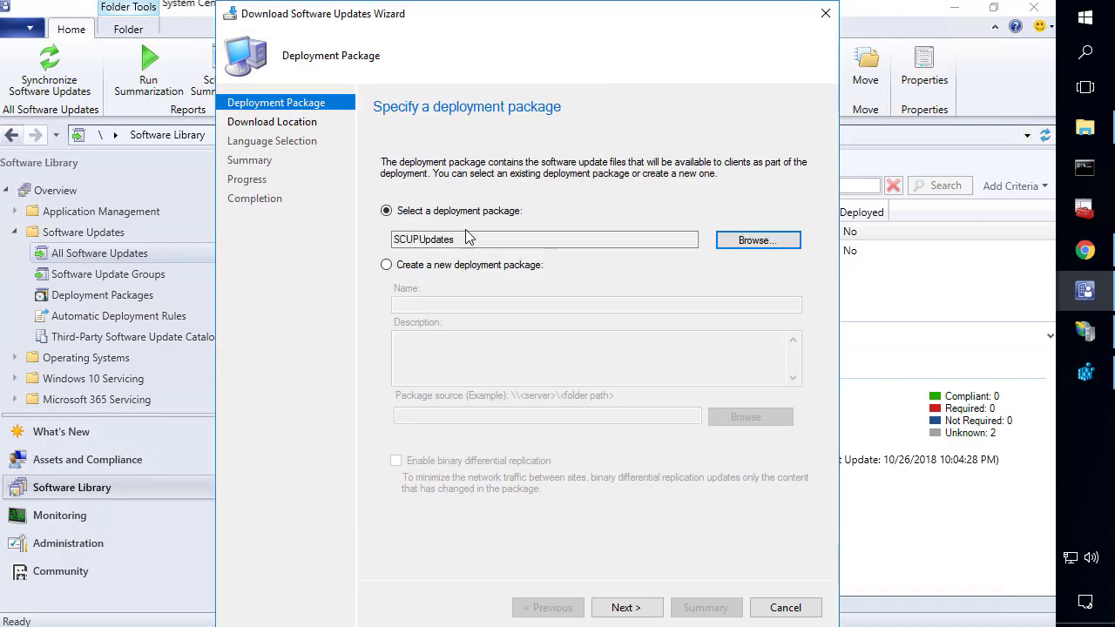
Step: Try to run the update download with the default download location and English as the language
left_click(627, 608)
left_click(627, 609)
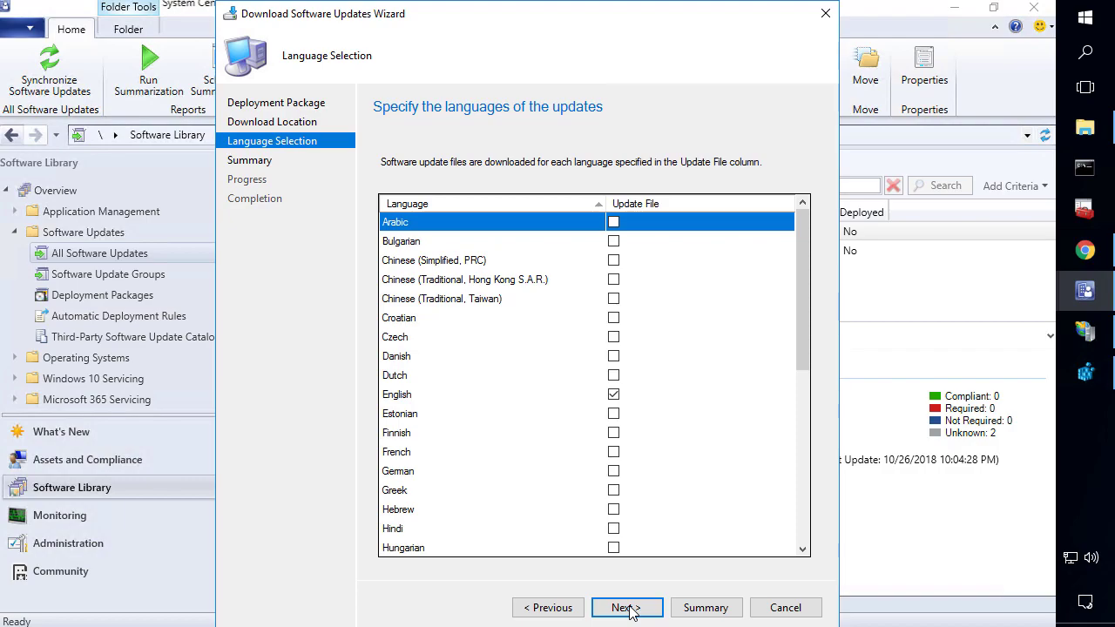
left_click(627, 608)
left_click(628, 608)
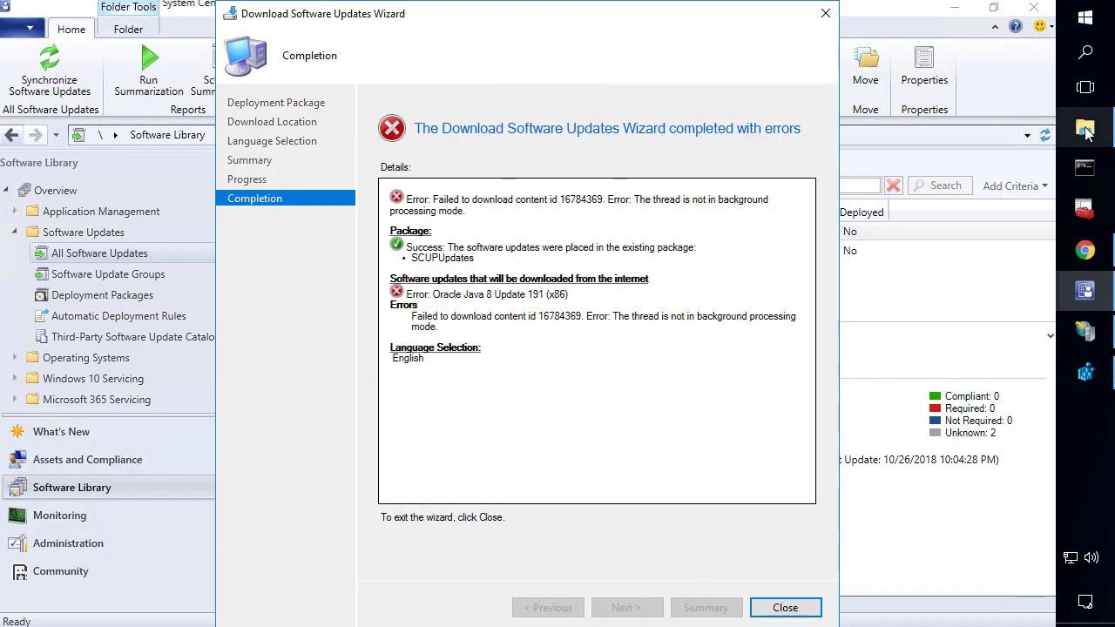
Step: Switch to File Explorer and go to the %temp% folder
mouse_move(1087, 126)
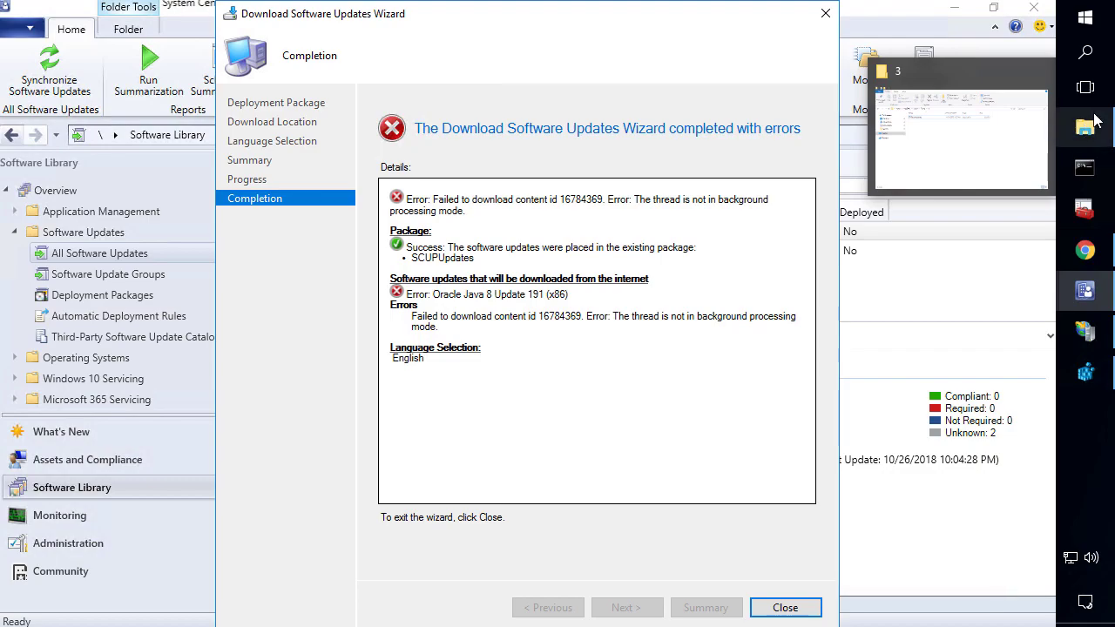
left_click(958, 132)
left_click(626, 137)
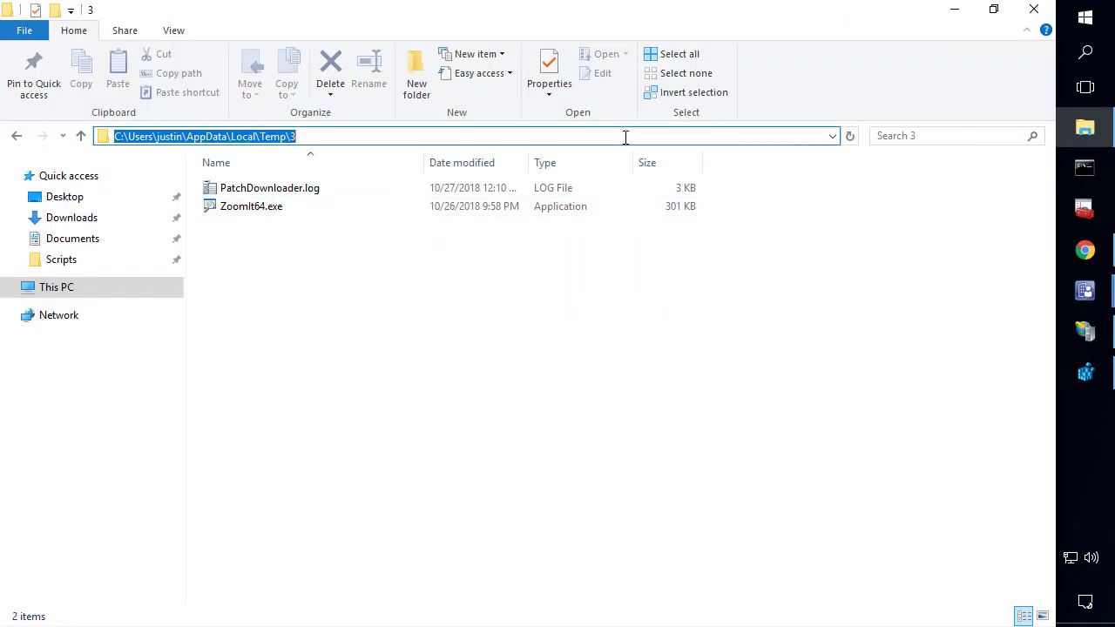
type("%")
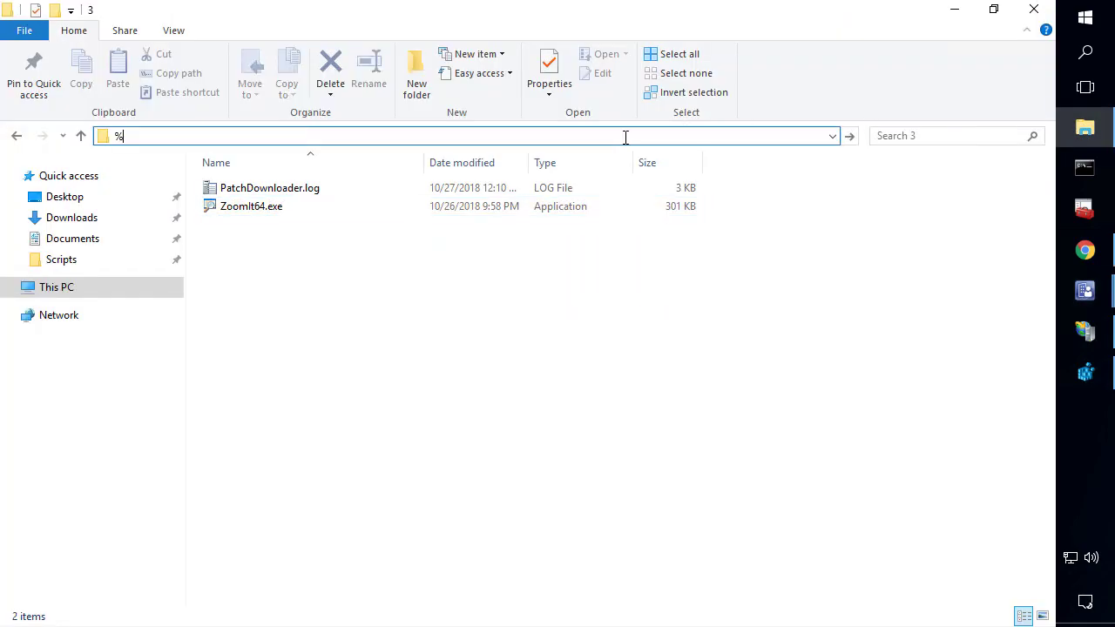
type("temp%")
key("Return")
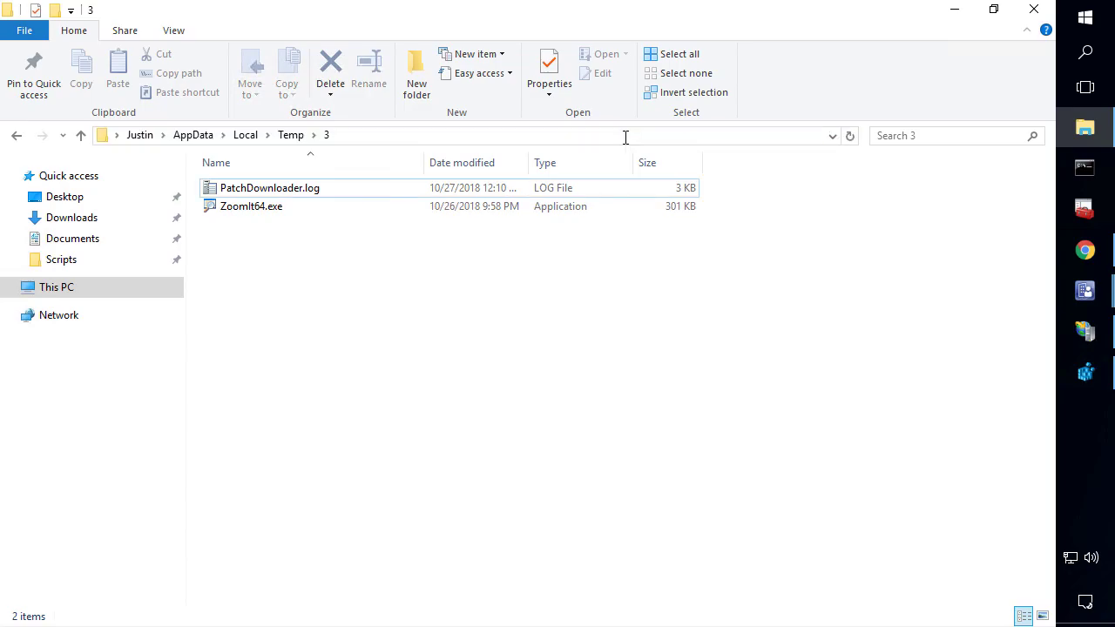
Step: Open PatchDownloader.log in a maximized log viewer and examine the failed request, content URL and error code entries
double_click(303, 191)
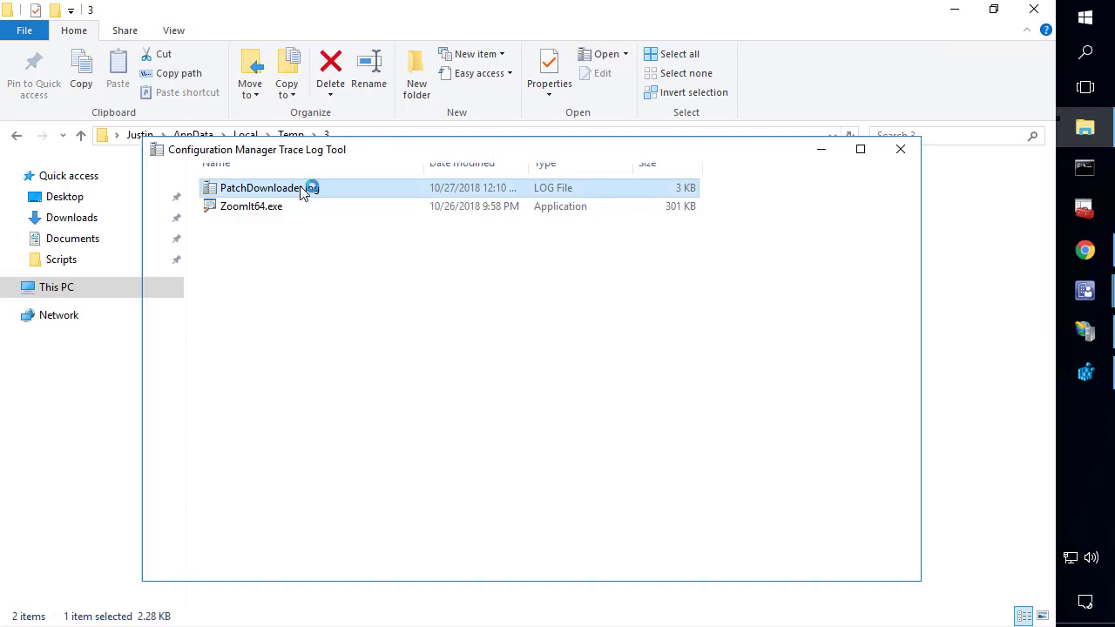
double_click(327, 157)
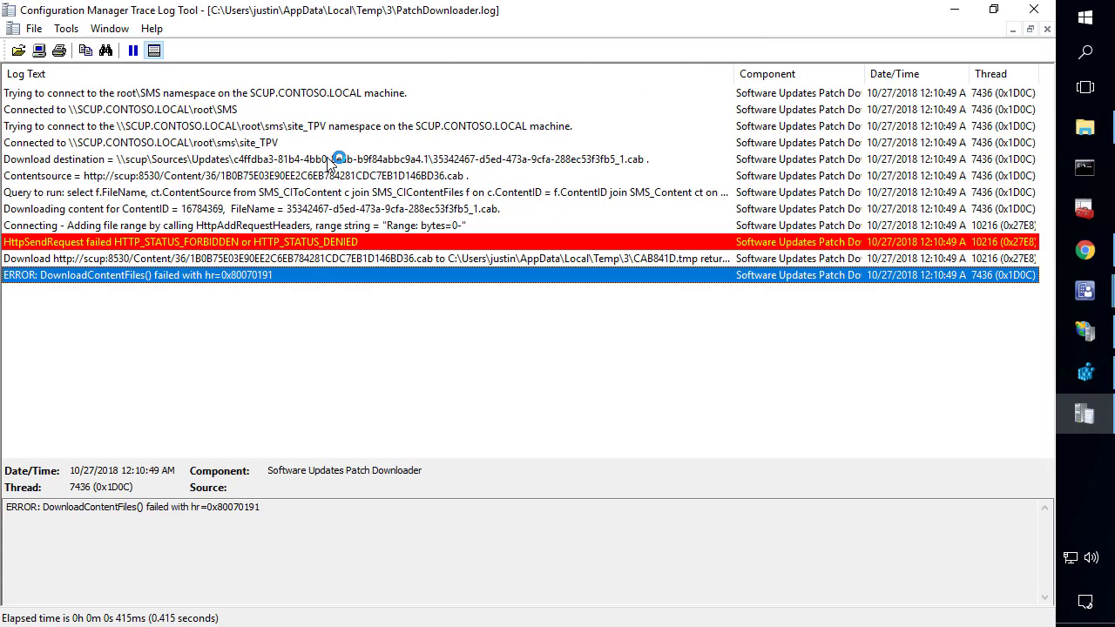
left_click(260, 193)
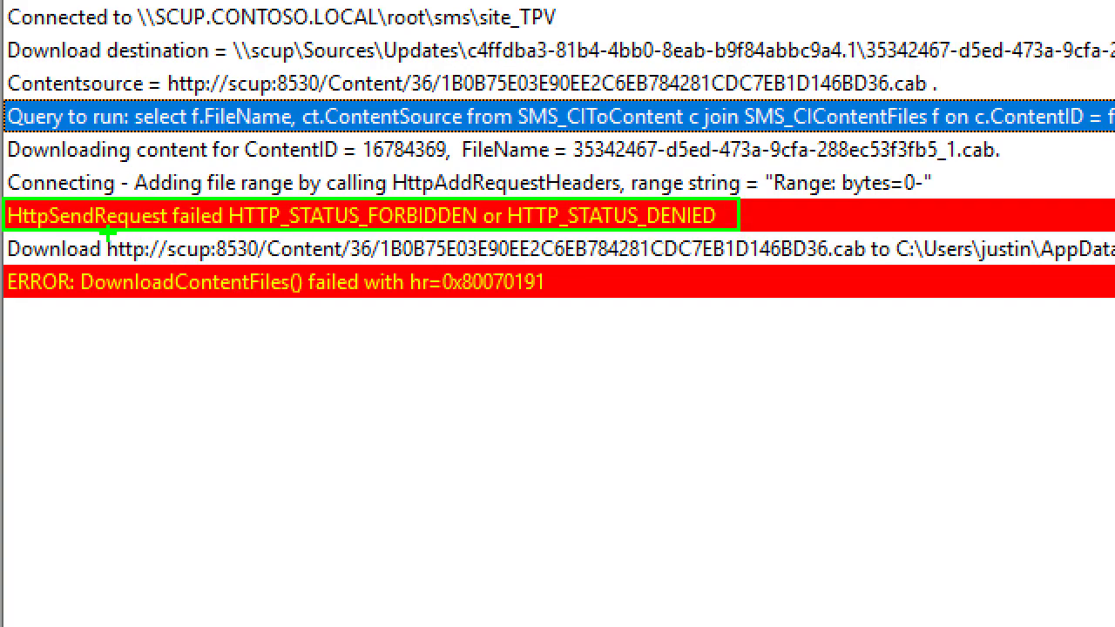
left_click_drag(105, 236, 874, 259)
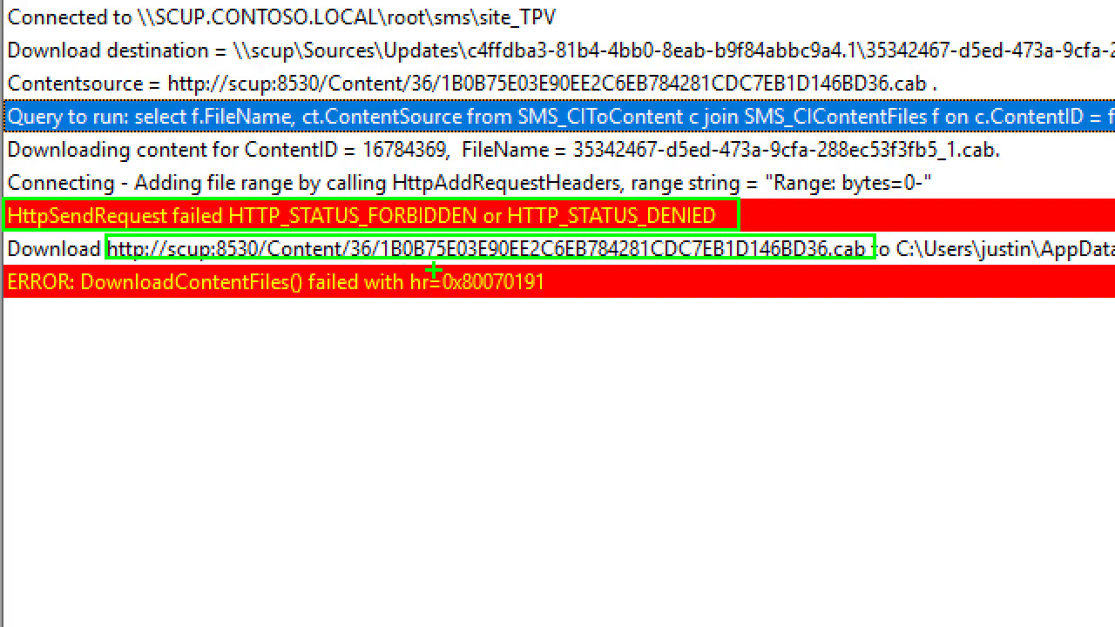
left_click_drag(433, 265, 572, 298)
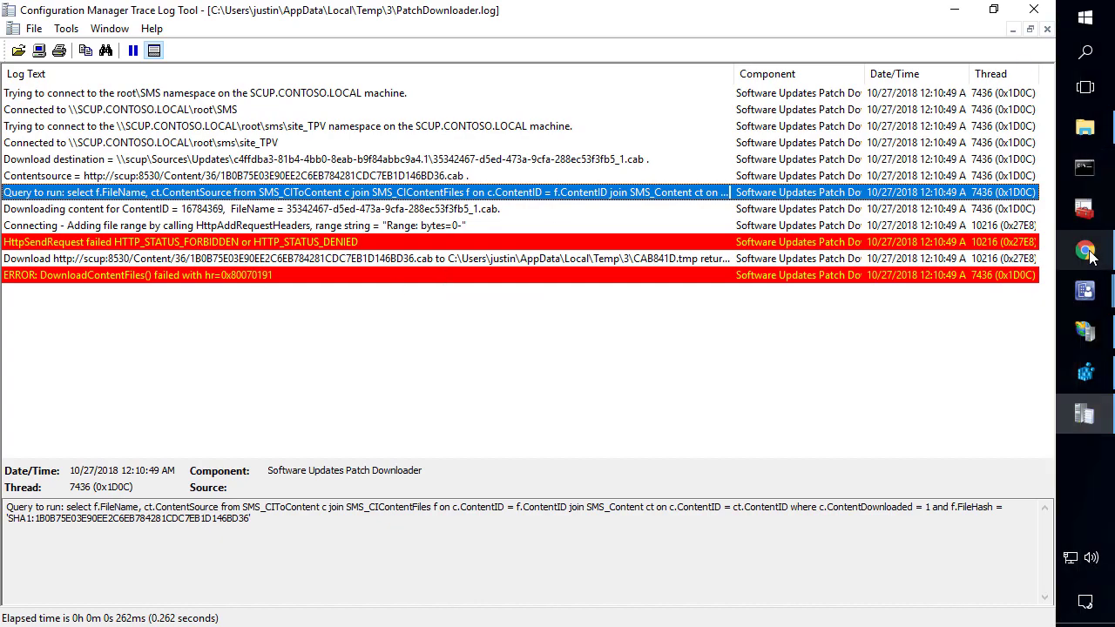
Step: Switch to Chrome and examine the content URL's error page and the 401.3 entry in Microsoft's HTTP status code article
left_click(1086, 252)
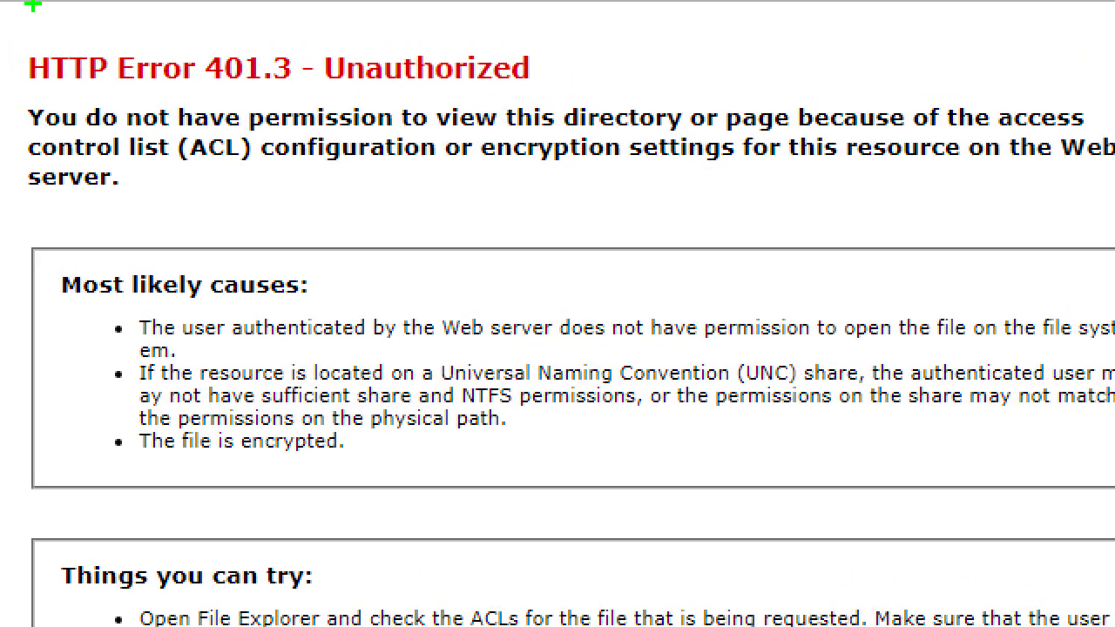
mouse_move(13, 47)
left_mouse_down()
mouse_move(291, 82)
mouse_move(309, 95)
mouse_move(293, 96)
mouse_move(309, 82)
mouse_move(566, 87)
left_mouse_up()
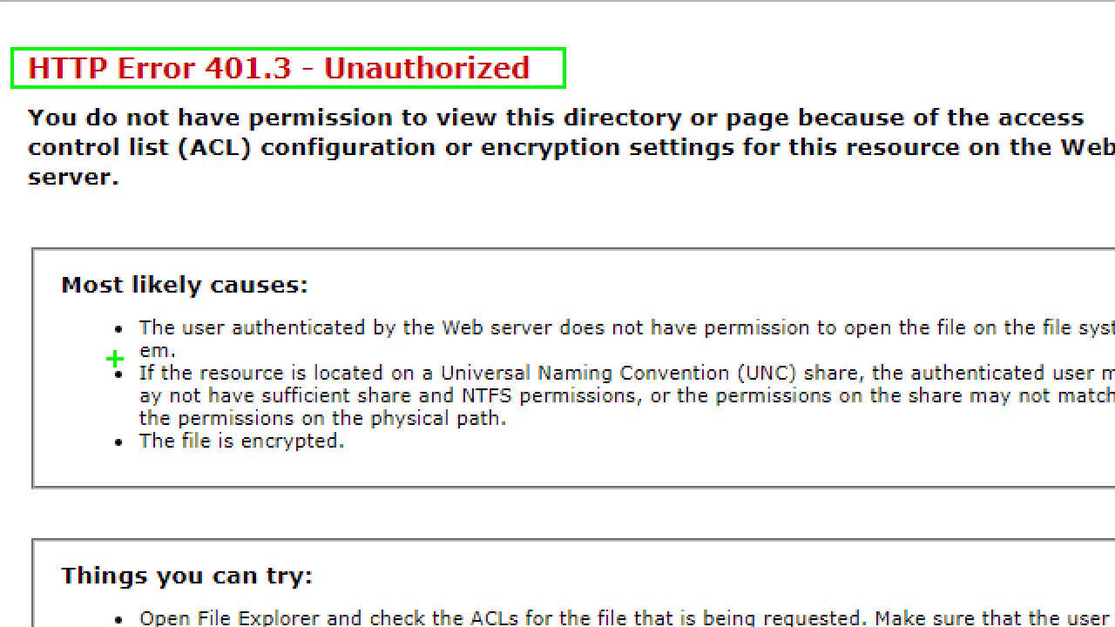
left_click_drag(106, 358, 1114, 437)
left_click_drag(431, 354, 798, 389)
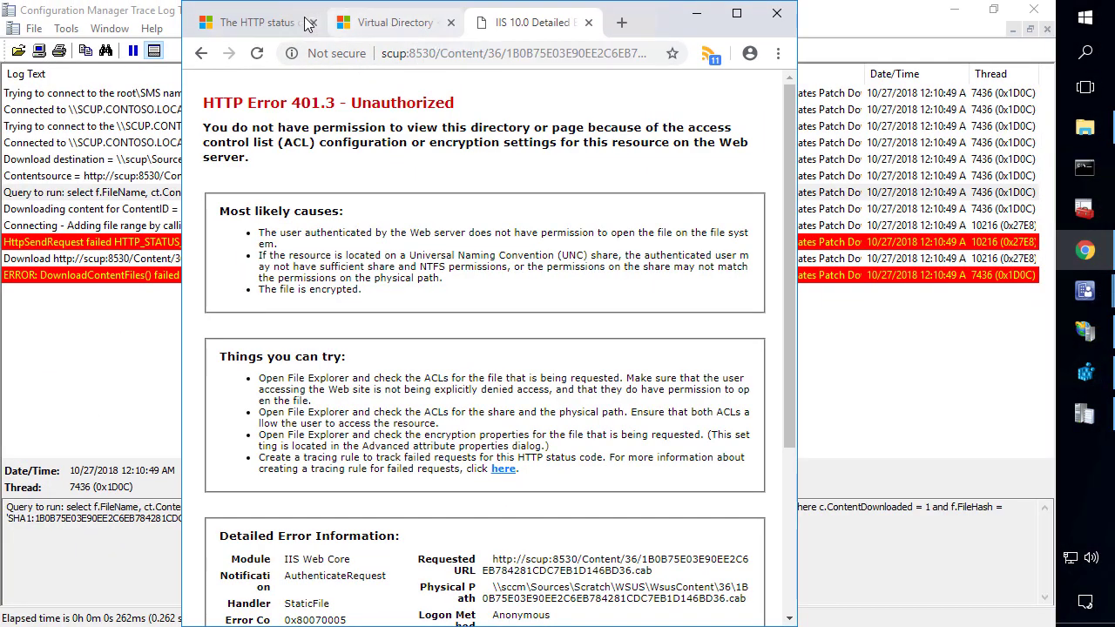
left_click(275, 24)
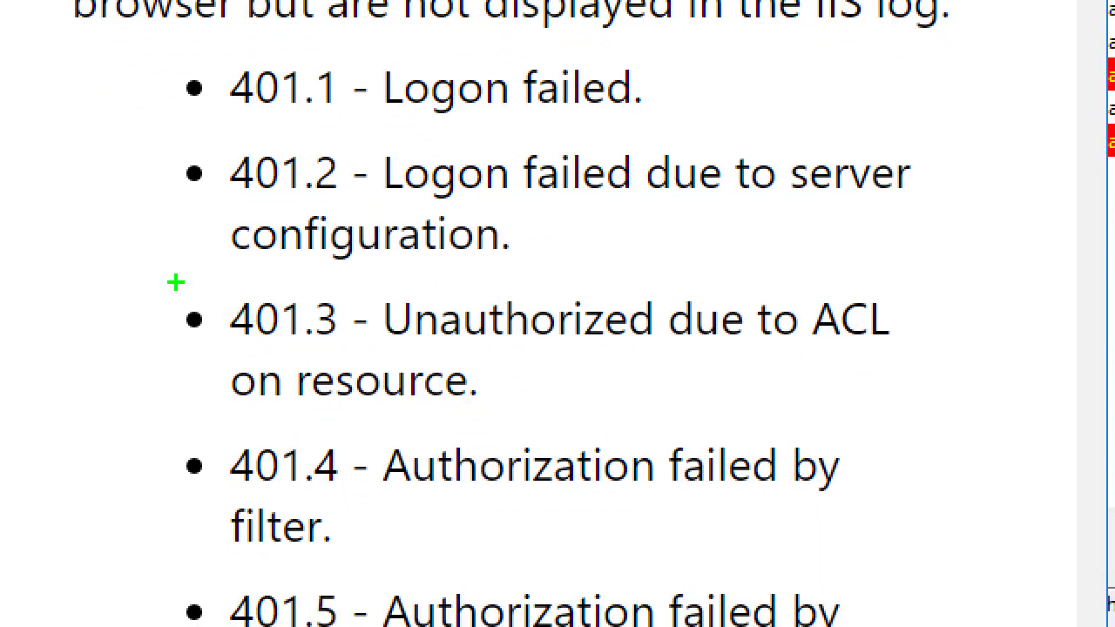
mouse_move(174, 282)
left_mouse_down()
mouse_move(854, 428)
mouse_move(933, 411)
left_mouse_up()
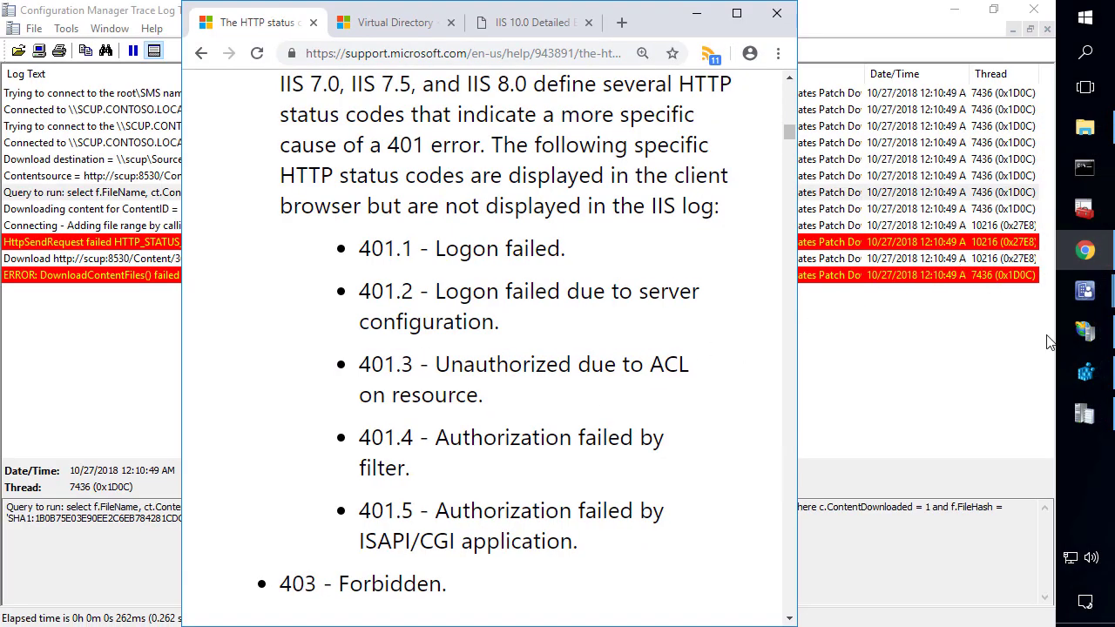
Step: Switch to IIS Manager and check the physical path in the Basic Settings of the WSUS Administration site's Content virtual directory
mouse_move(1095, 350)
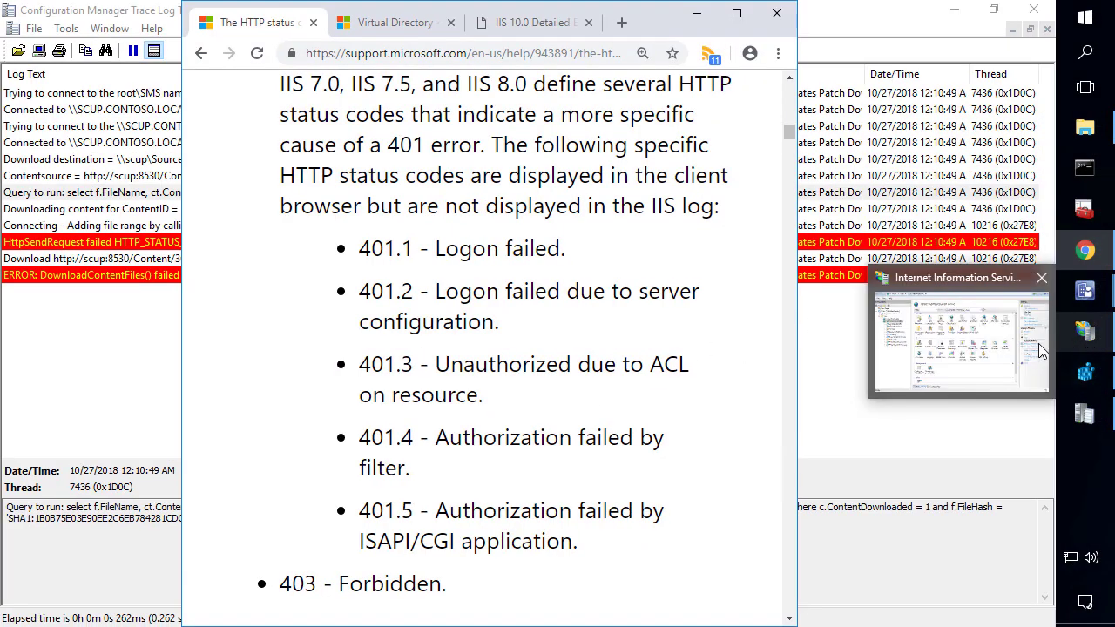
left_click(1002, 357)
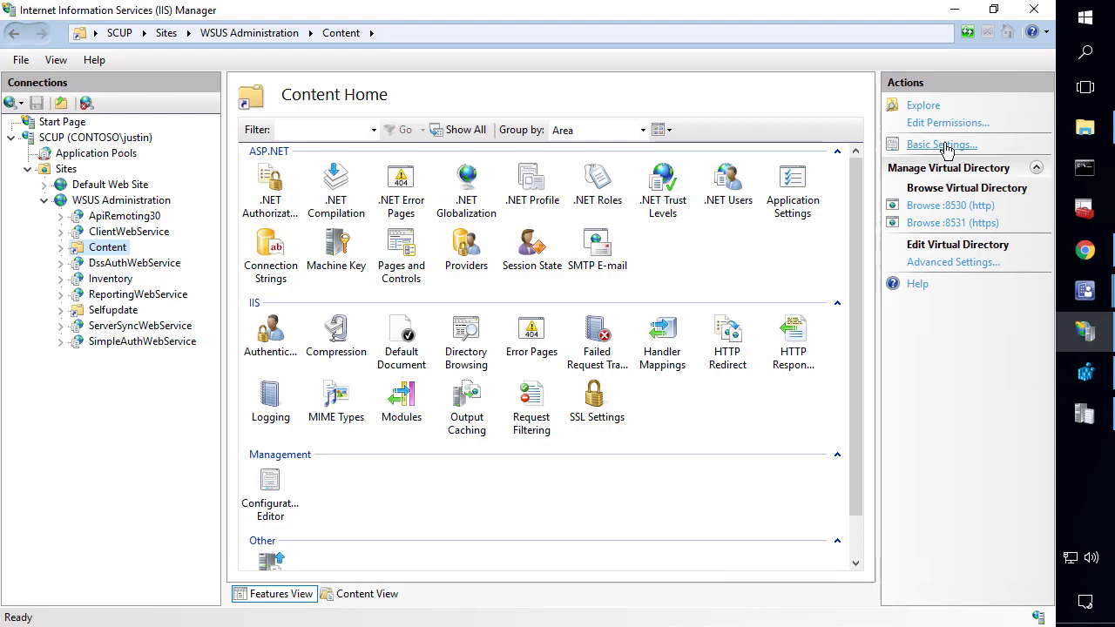
left_click(945, 147)
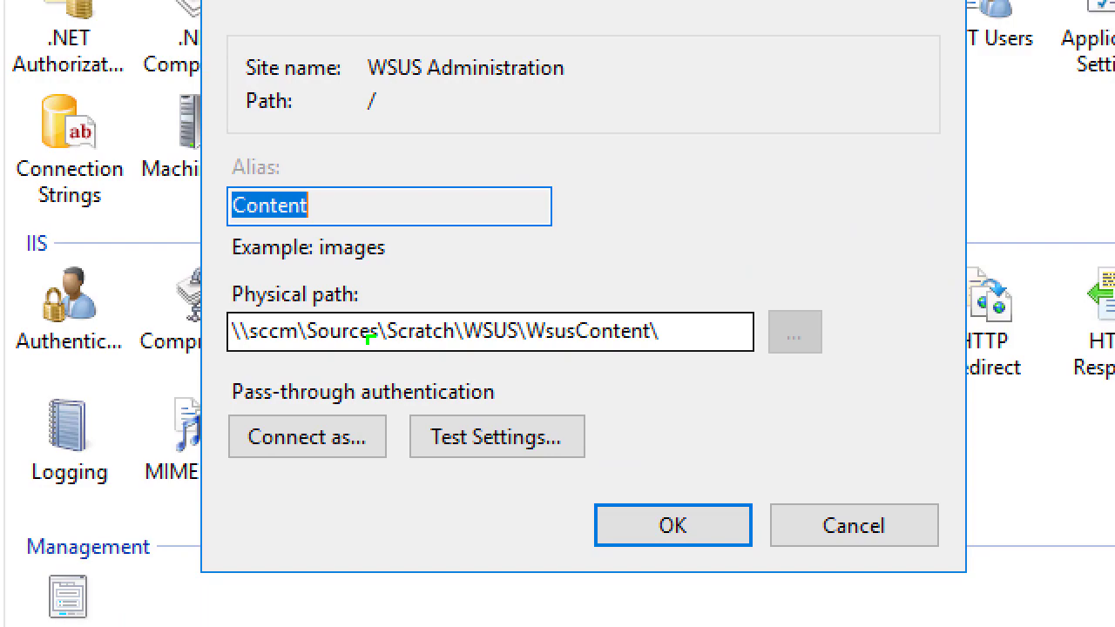
mouse_move(217, 273)
left_mouse_down()
mouse_move(302, 324)
mouse_move(706, 360)
left_mouse_up()
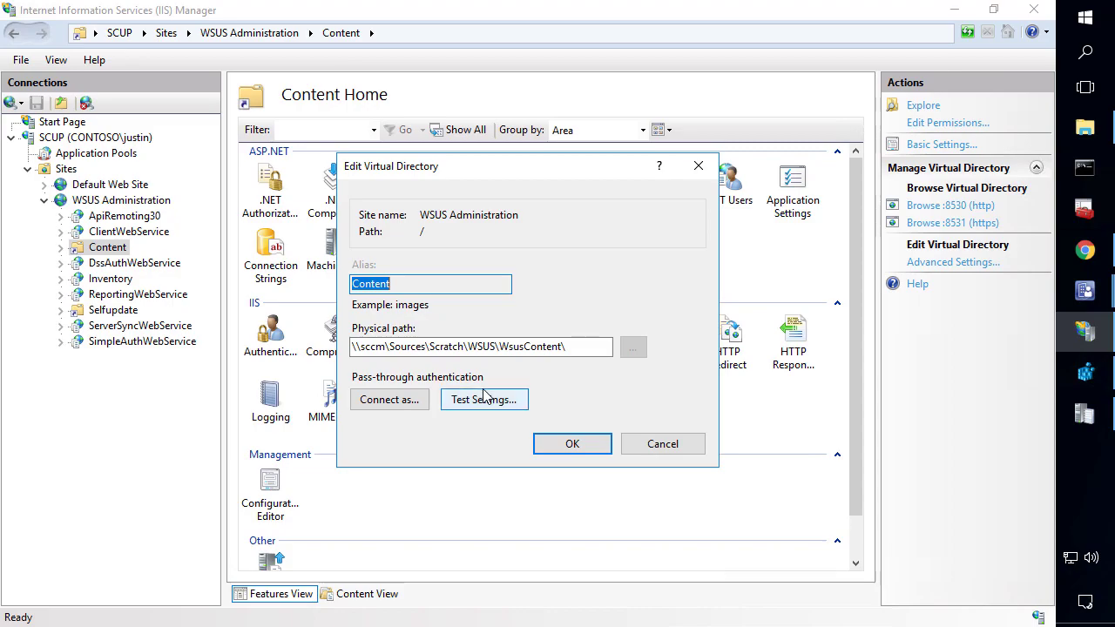
Step: Test the Content virtual directory's connection settings, review the authentication and authorization results, and close the dialogs without changes
left_click(497, 436)
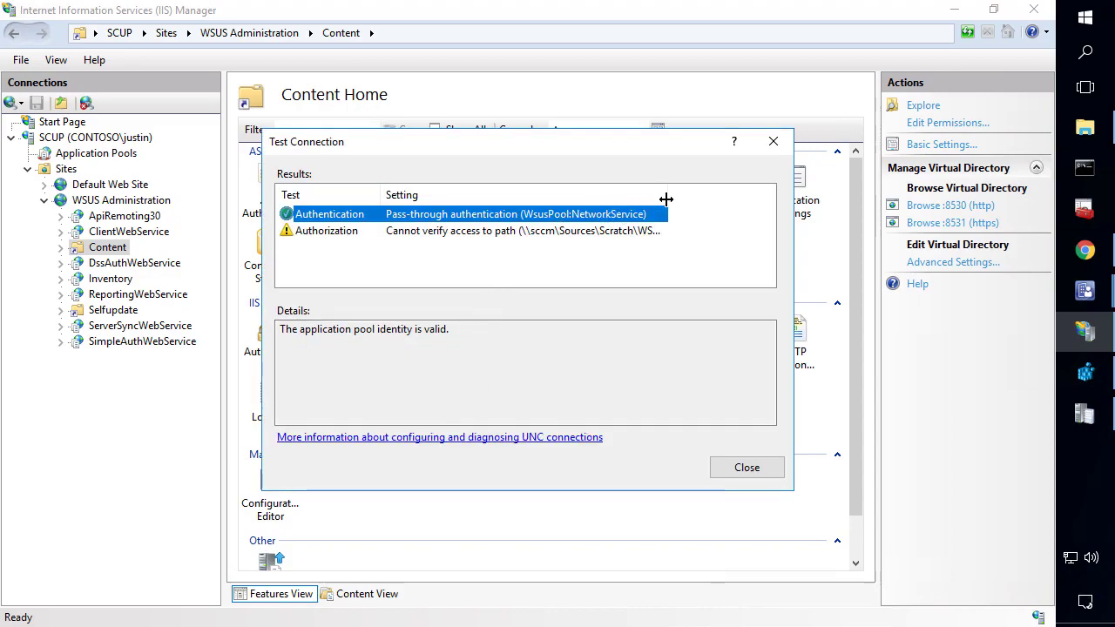
double_click(758, 193)
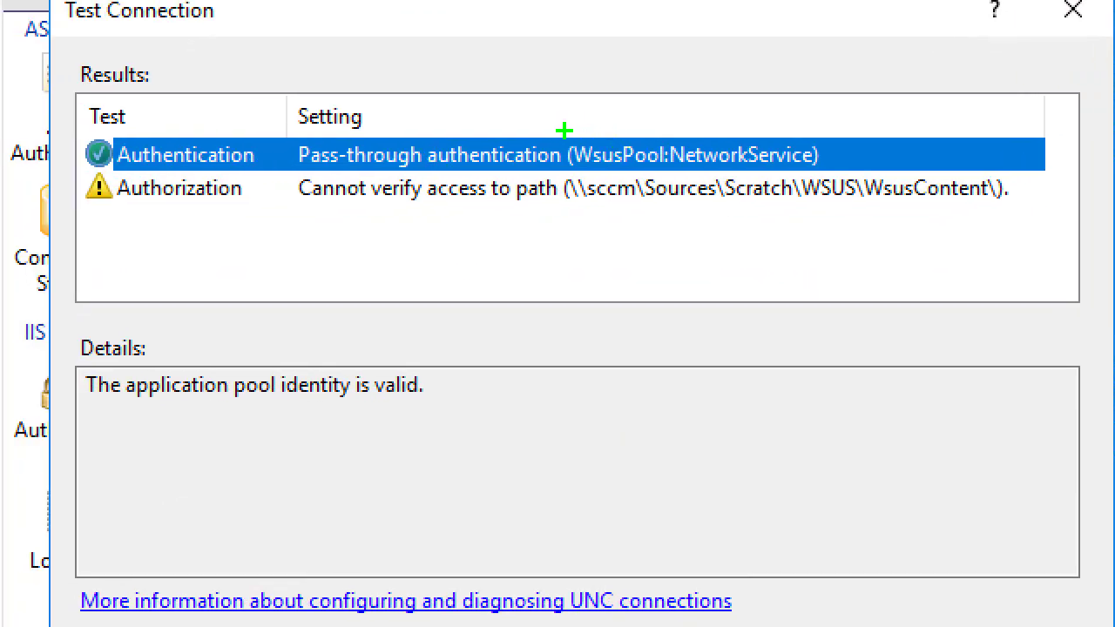
mouse_move(565, 131)
left_mouse_down()
mouse_move(705, 165)
mouse_move(829, 171)
left_mouse_up()
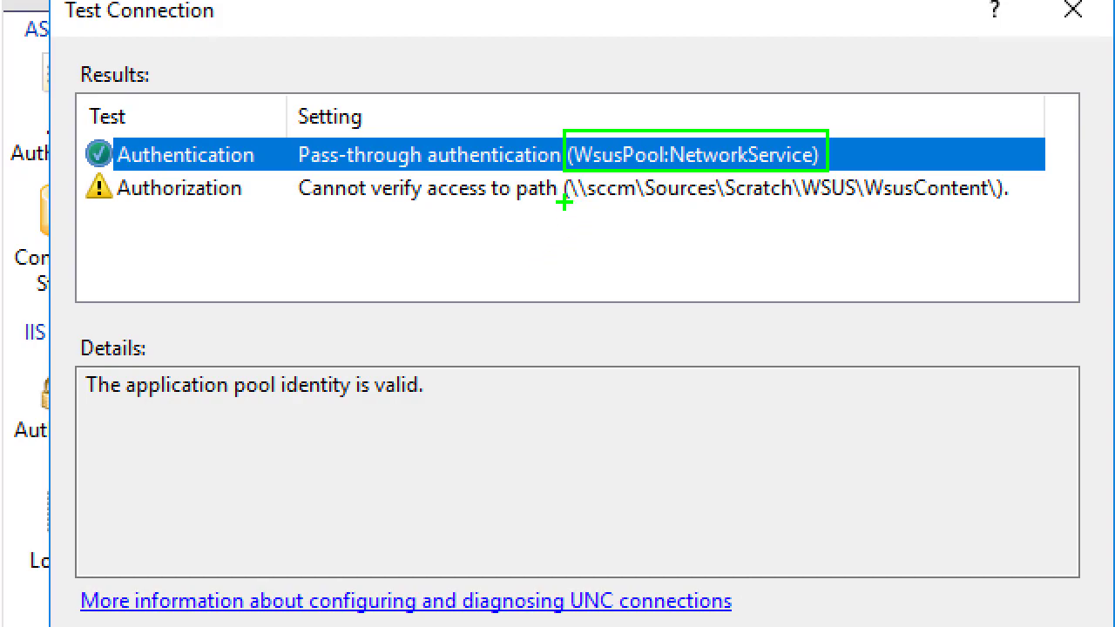
left_click_drag(559, 202, 1034, 175)
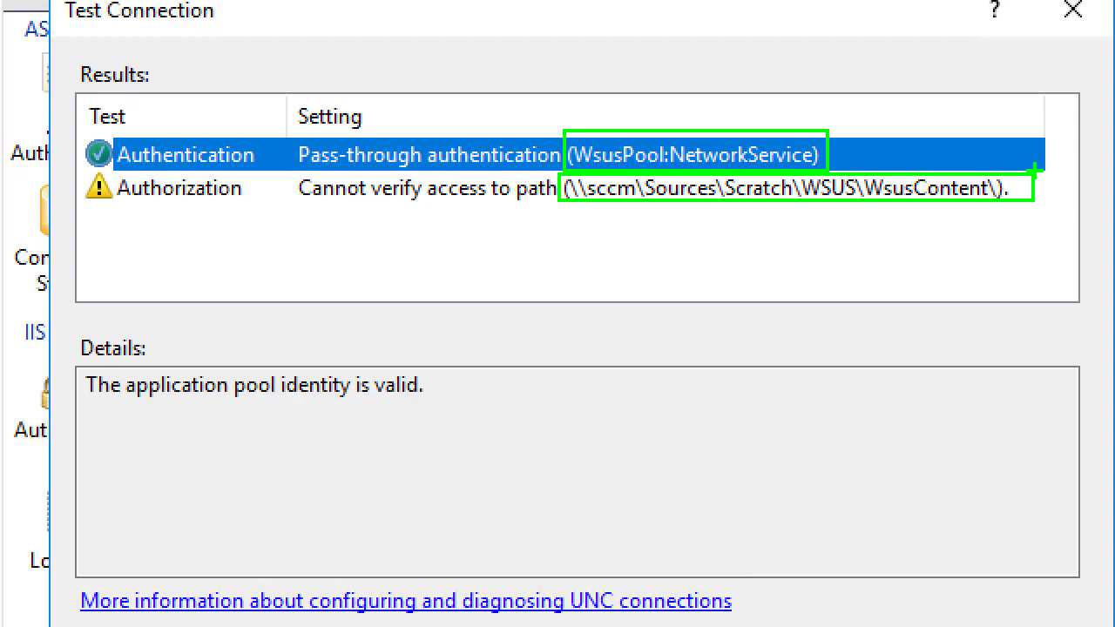
key("Escape")
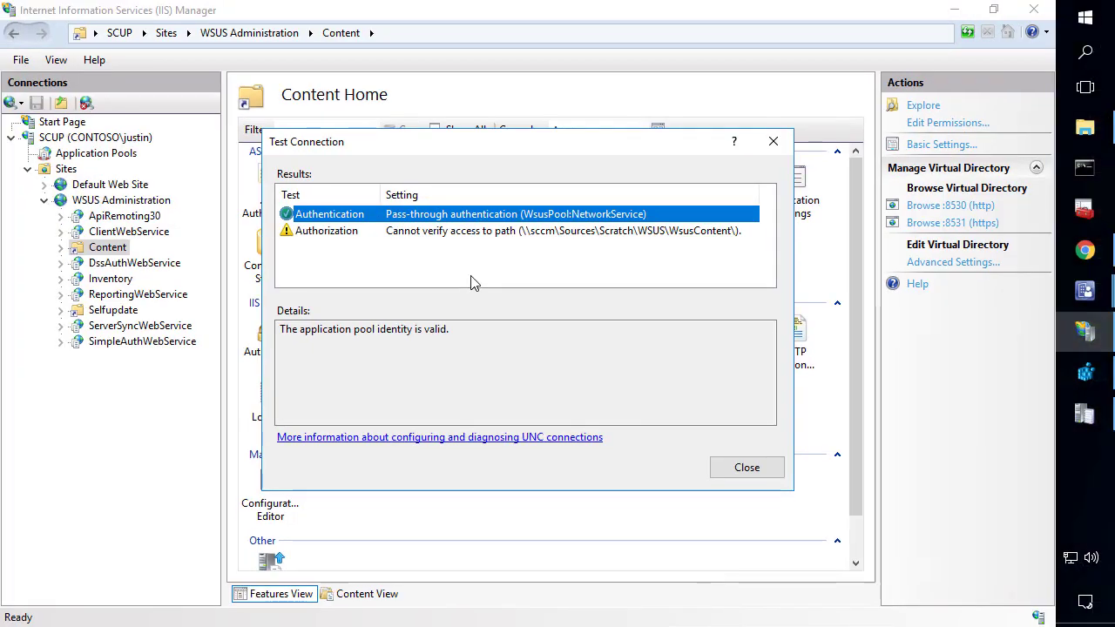
left_click(745, 470)
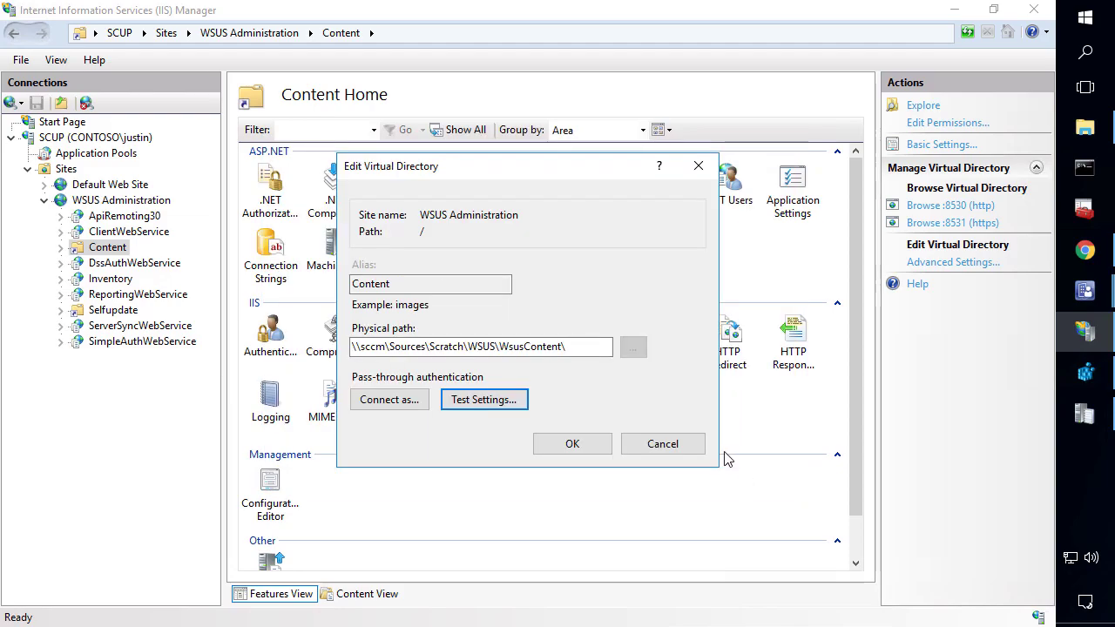
left_click(657, 444)
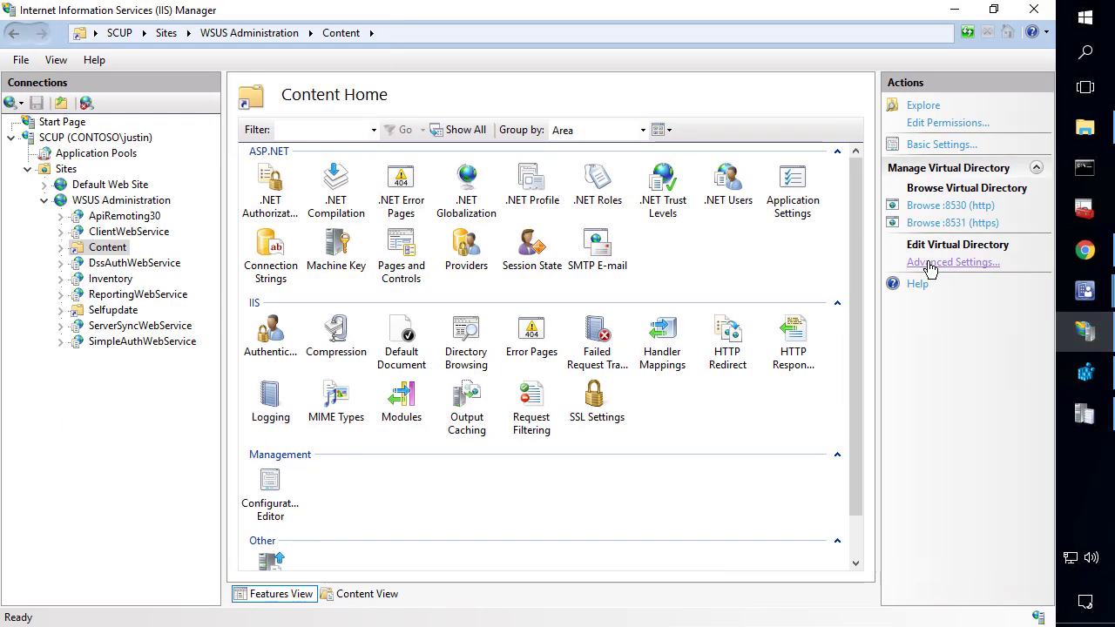
Step: Open the Content virtual directory's physical path credentials in Advanced Settings and choose to connect as a specific user
left_click(917, 262)
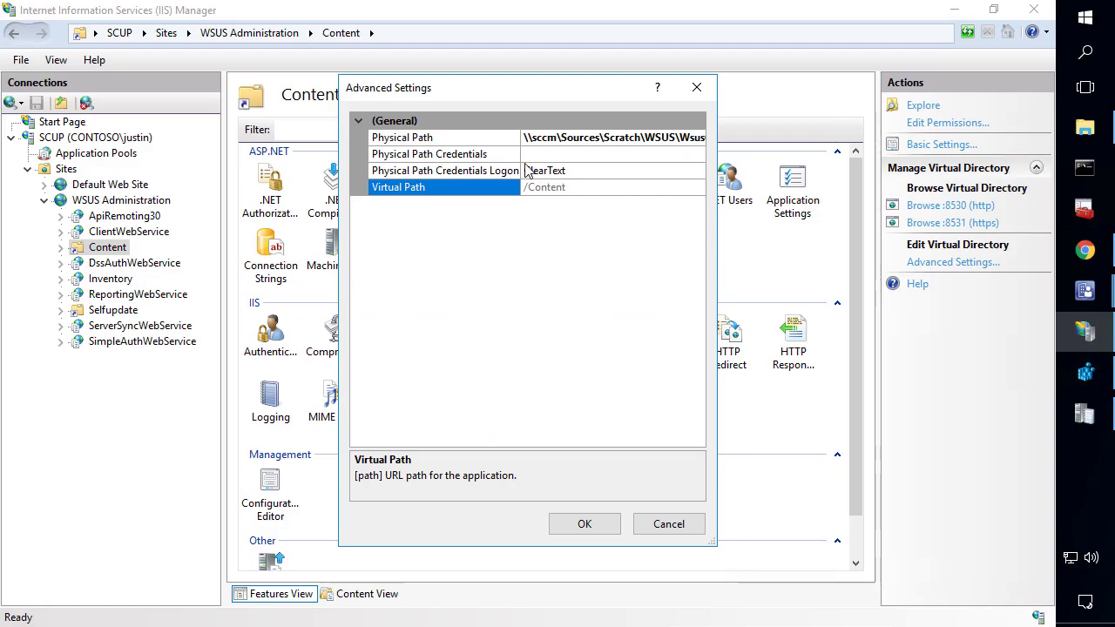
left_click(470, 155)
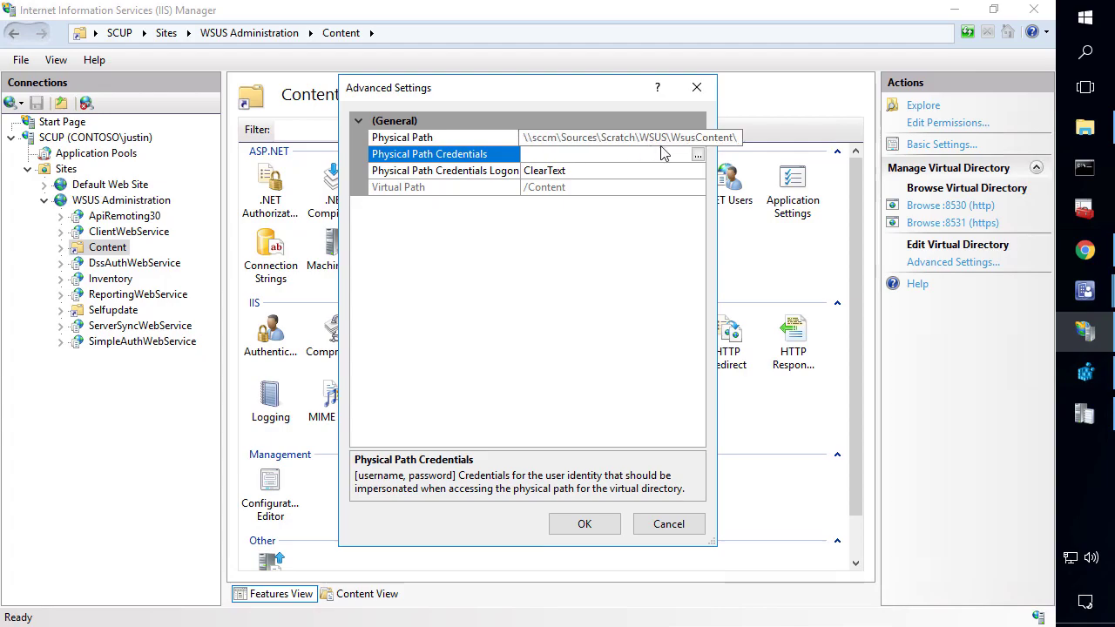
left_click(698, 155)
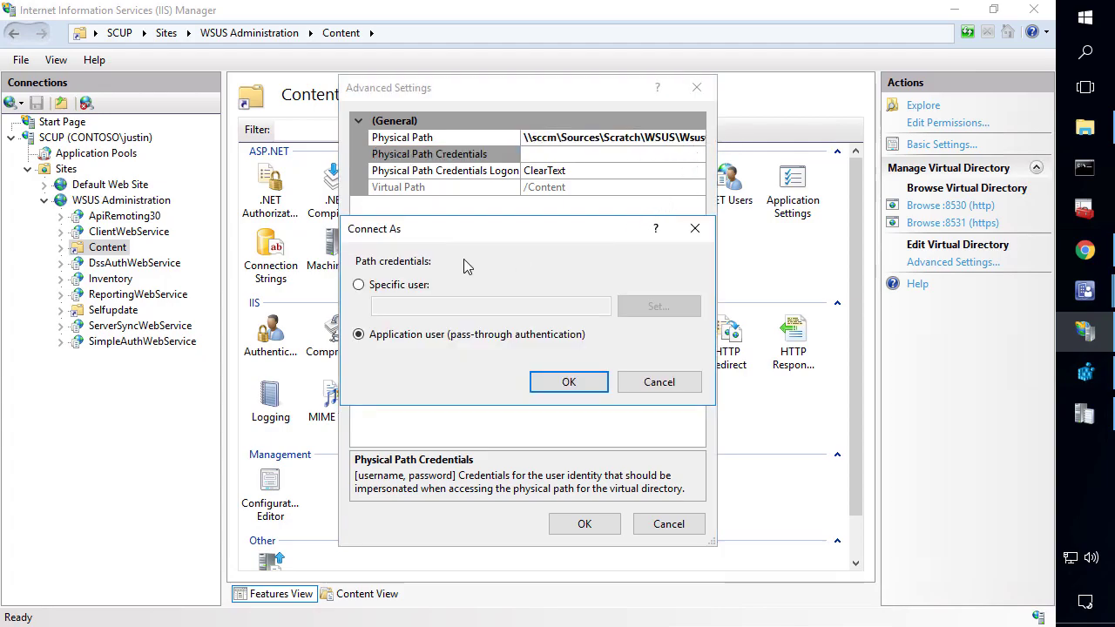
mouse_move(1085, 331)
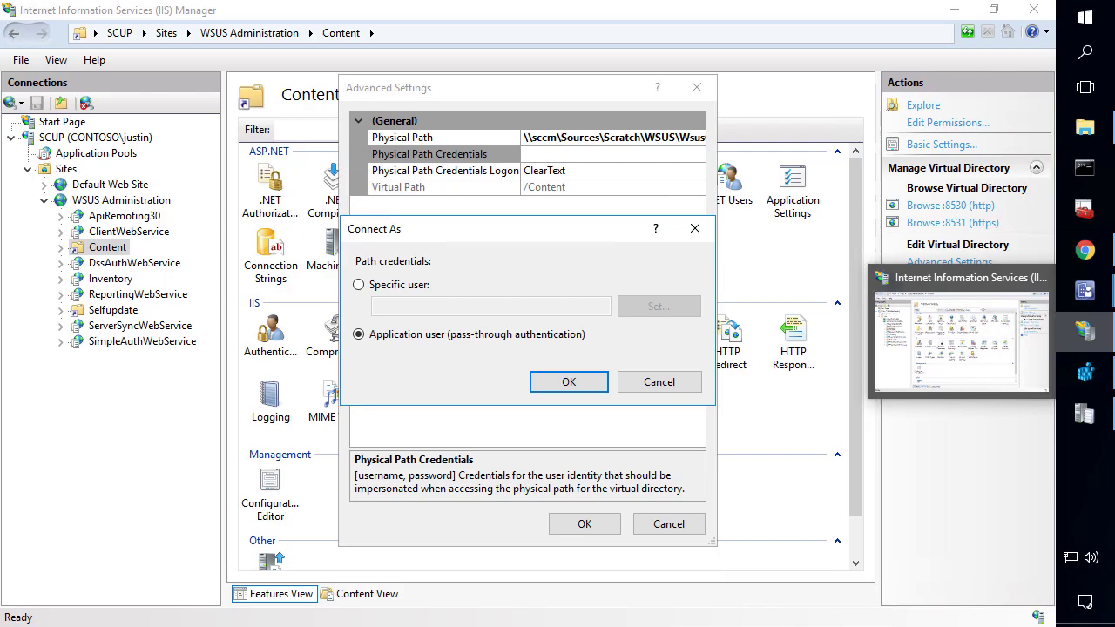
left_click(404, 285)
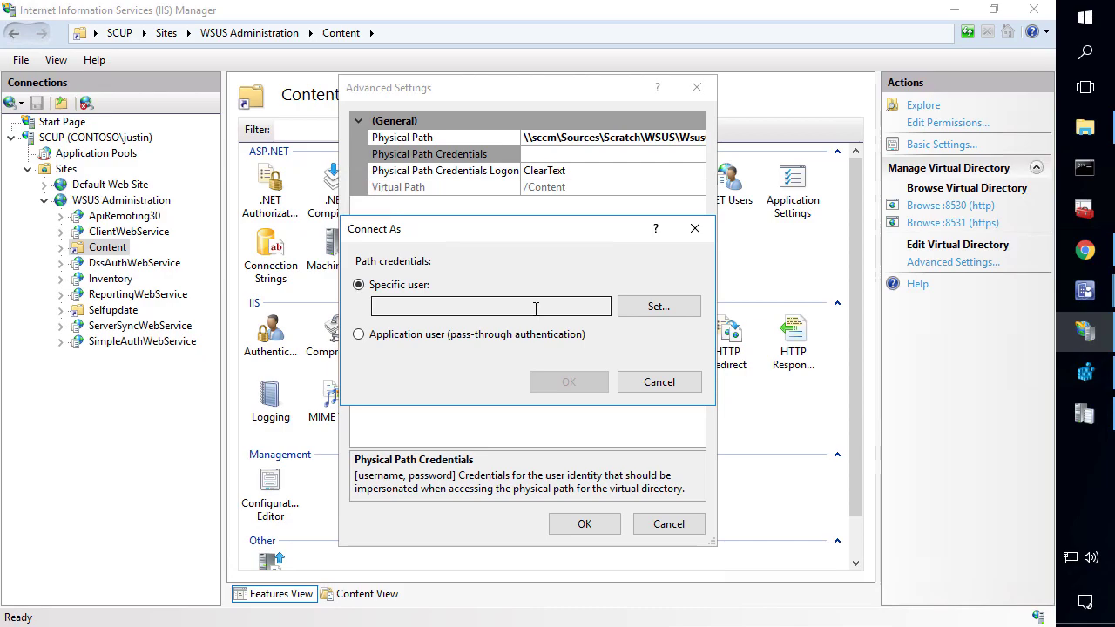
Step: Set the specific user's name to CONTOSO\IIS_AuthAccount, then enter and confirm the account password
left_click(669, 316)
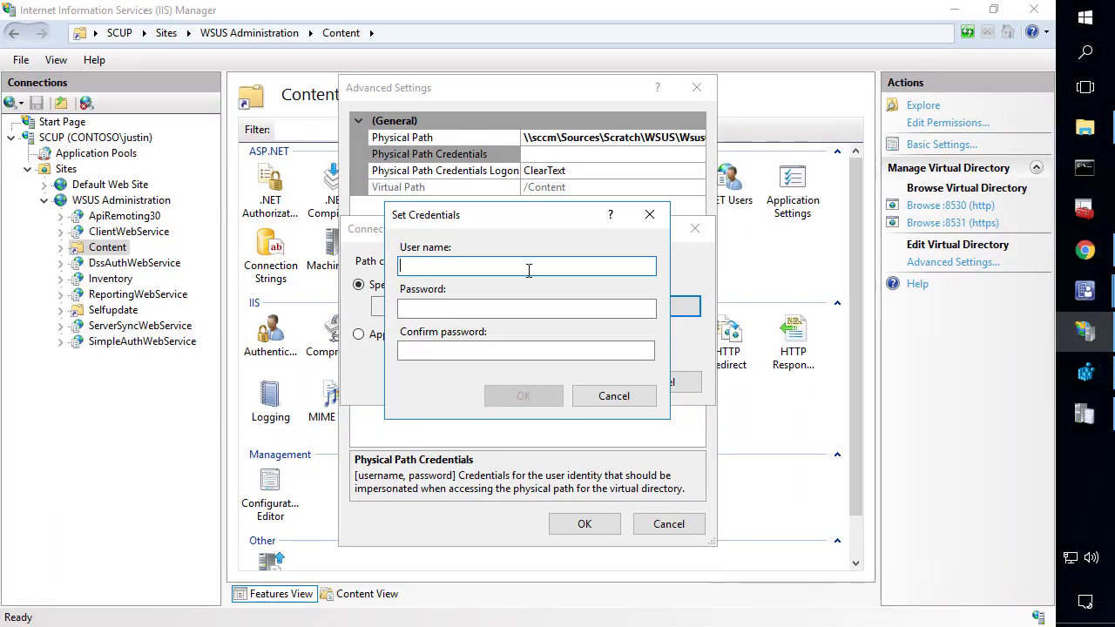
key("ctrl+v")
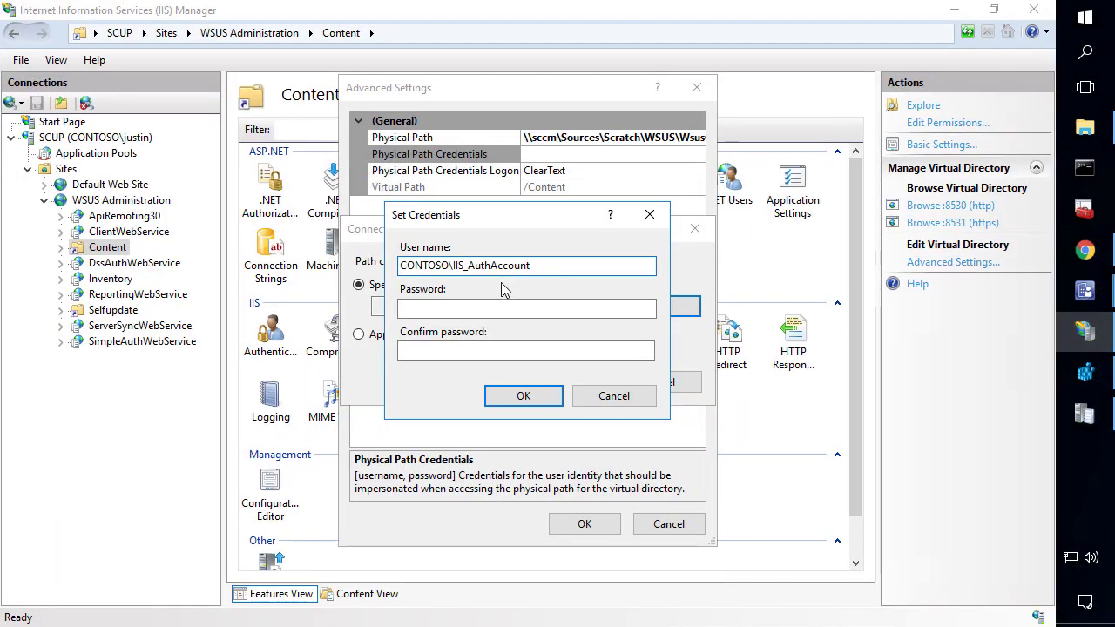
left_click(492, 305)
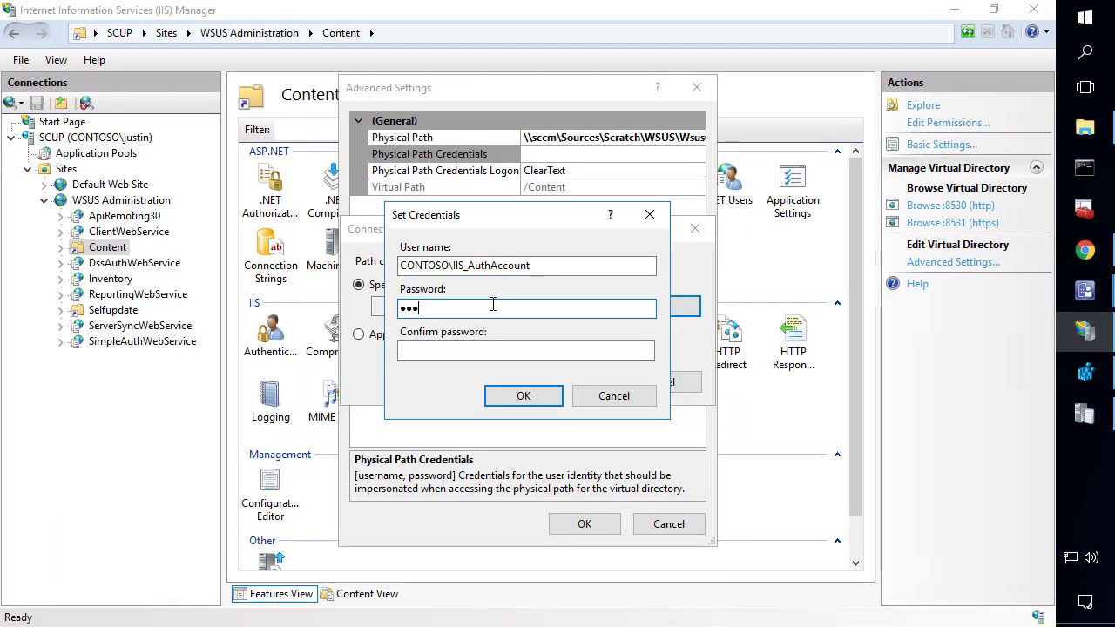
type("*************")
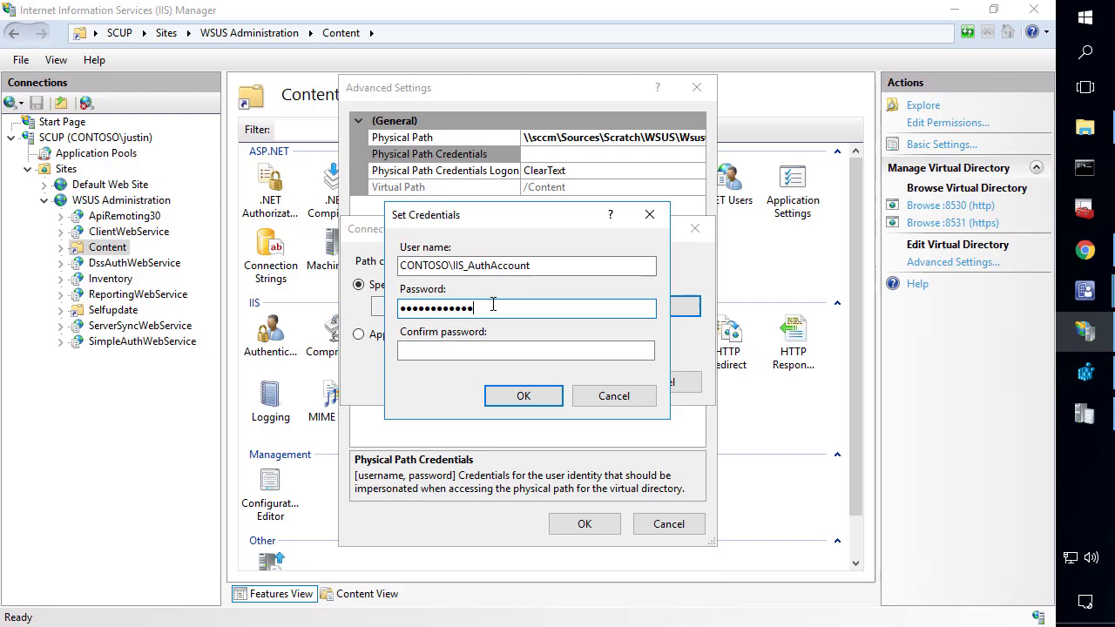
key("Tab")
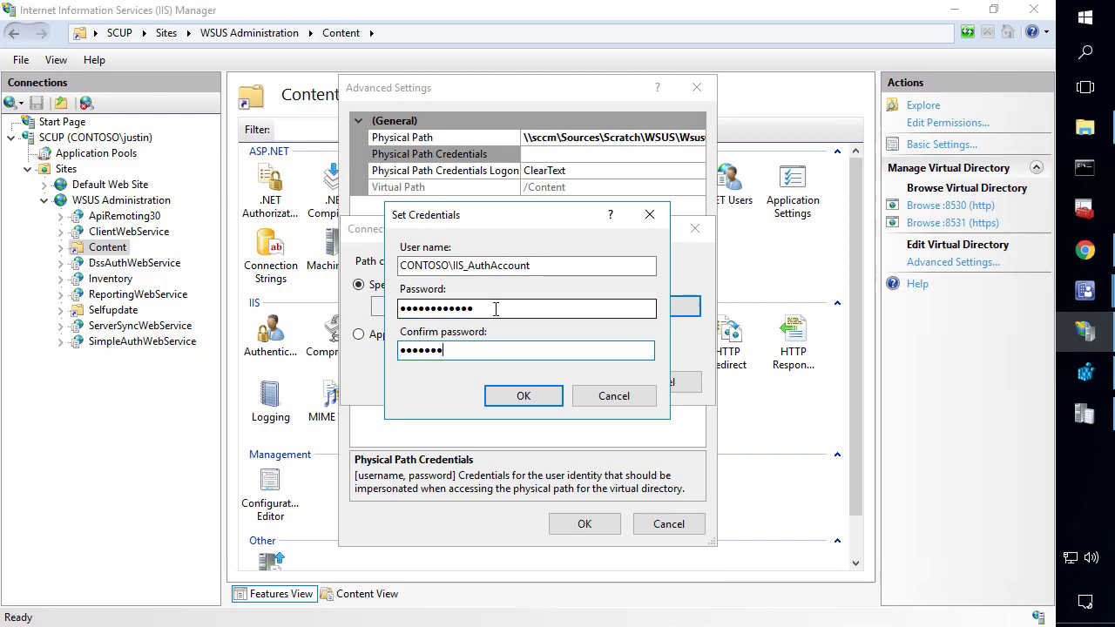
type("*************")
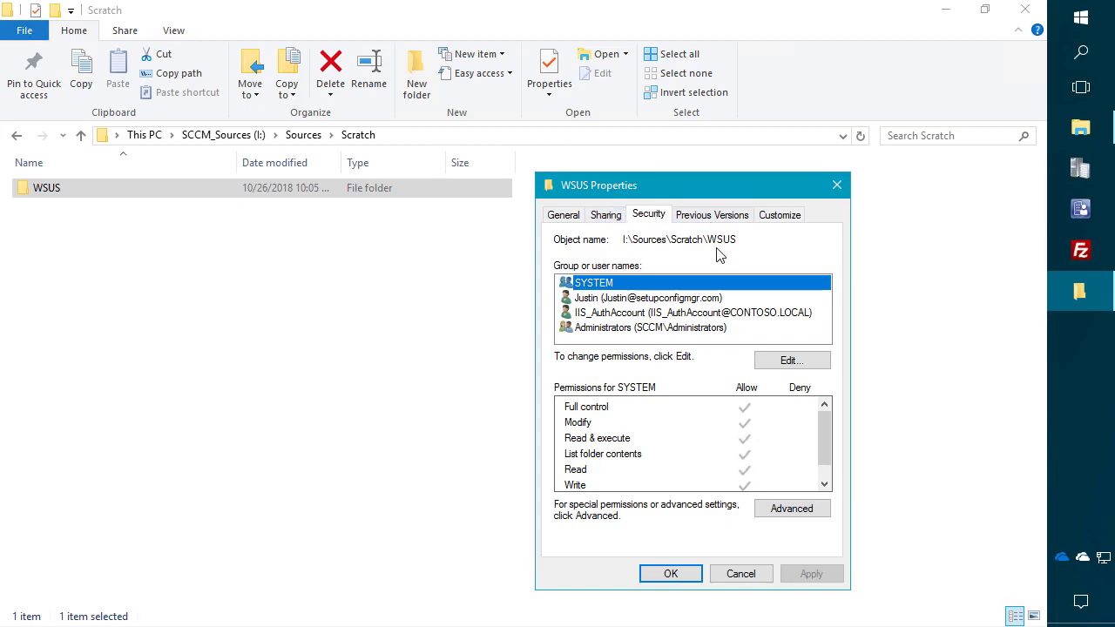
Step: Check the IIS_AuthAccount entry in the I:\Sources\Scratch\WSUS folder's security properties, and confirm the specific-user path credentials in IIS Manager
left_click(730, 283)
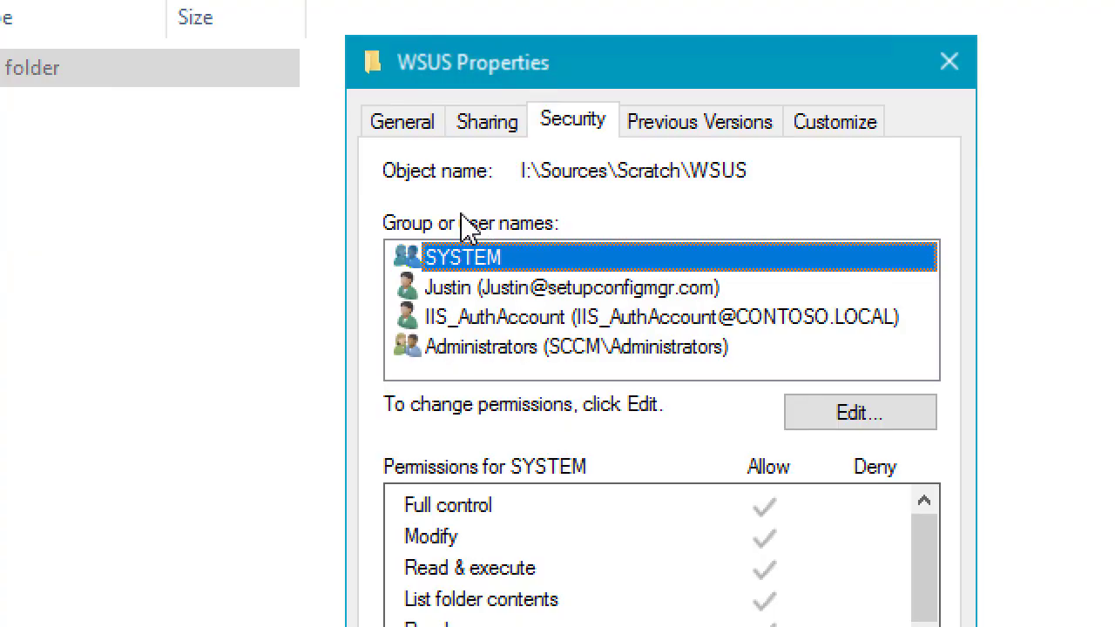
left_click(547, 322)
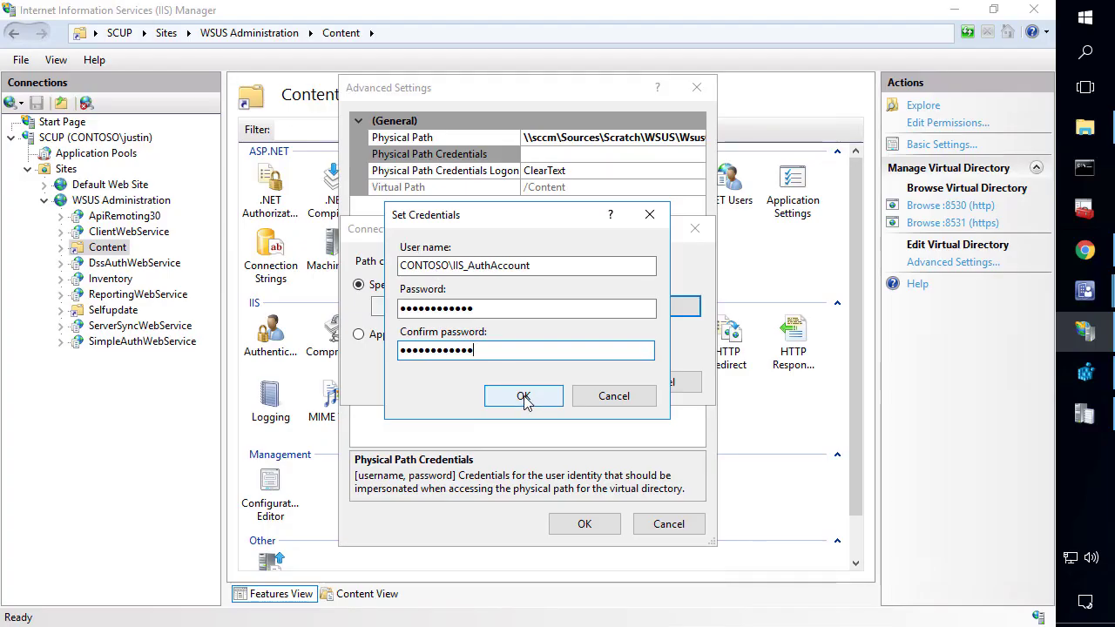
left_click(525, 397)
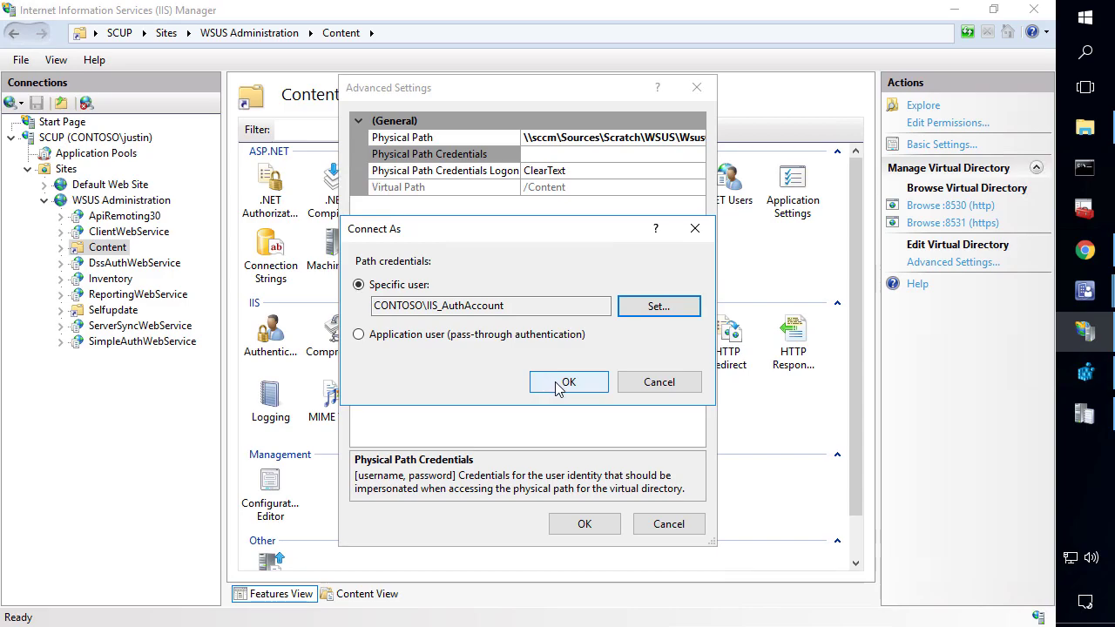
left_click(559, 388)
Step: Set the Content virtual directory's Physical Path Credentials Logon Type to Interactive
left_click(598, 170)
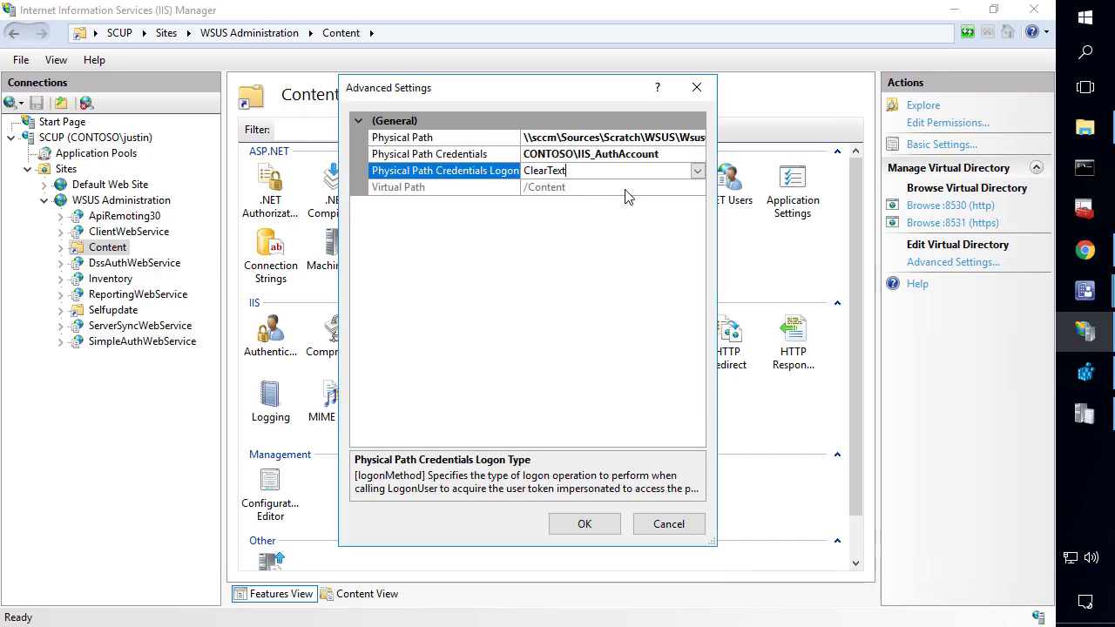
left_click(697, 173)
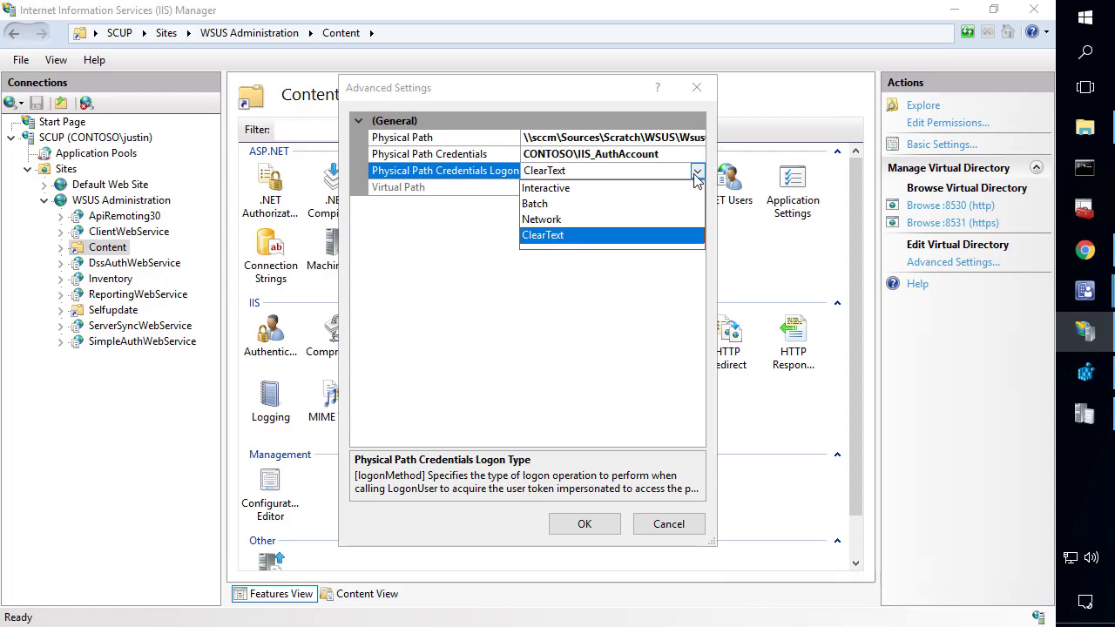
left_click(636, 189)
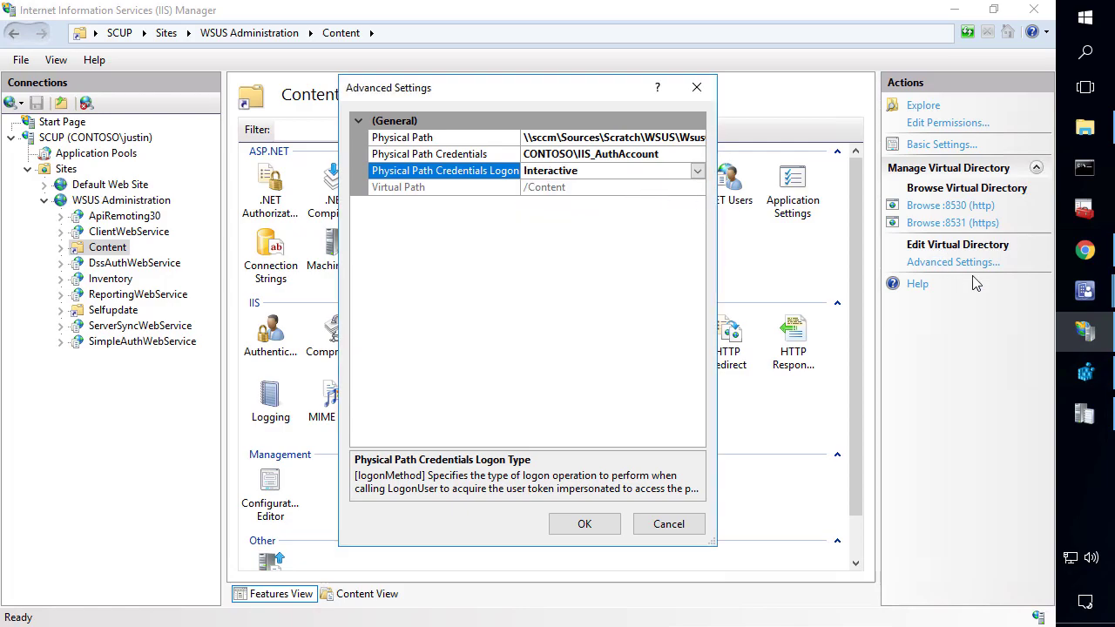
Step: Switch to Chrome to review the logonMethod values in Microsoft's virtual directory article, then return to IIS Manager and save the Advanced Settings
left_click(1085, 253)
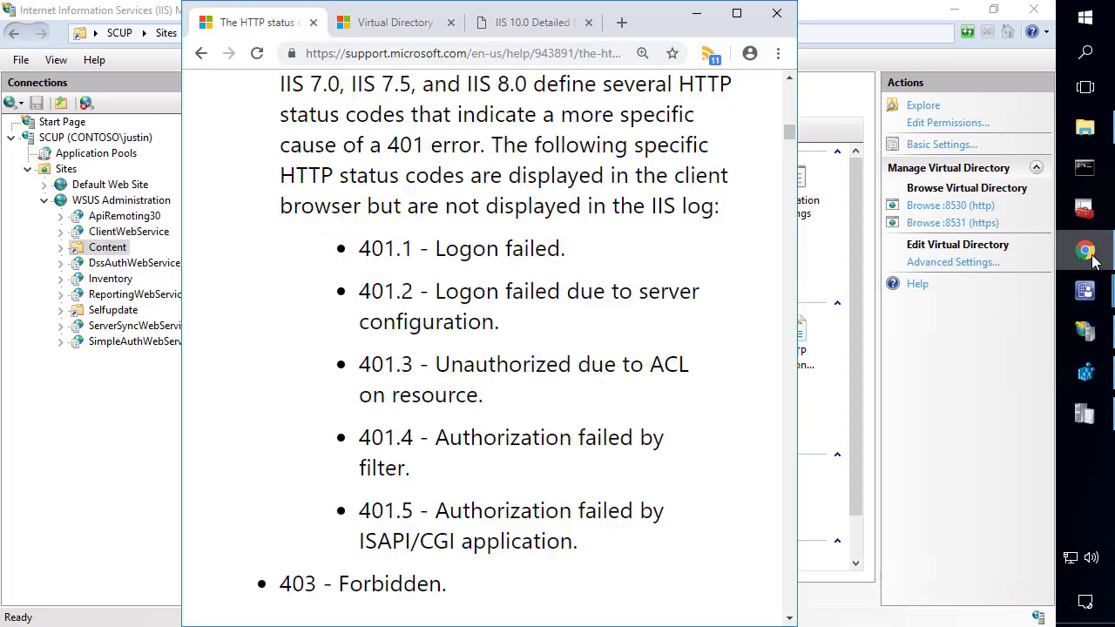
left_click(393, 26)
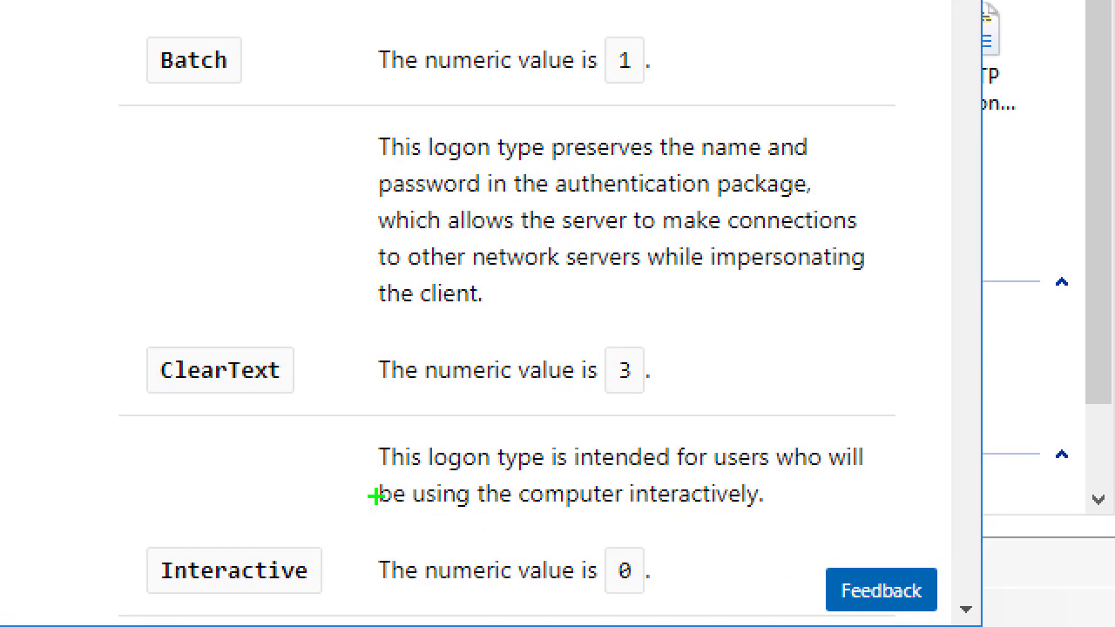
left_click_drag(113, 426, 916, 610)
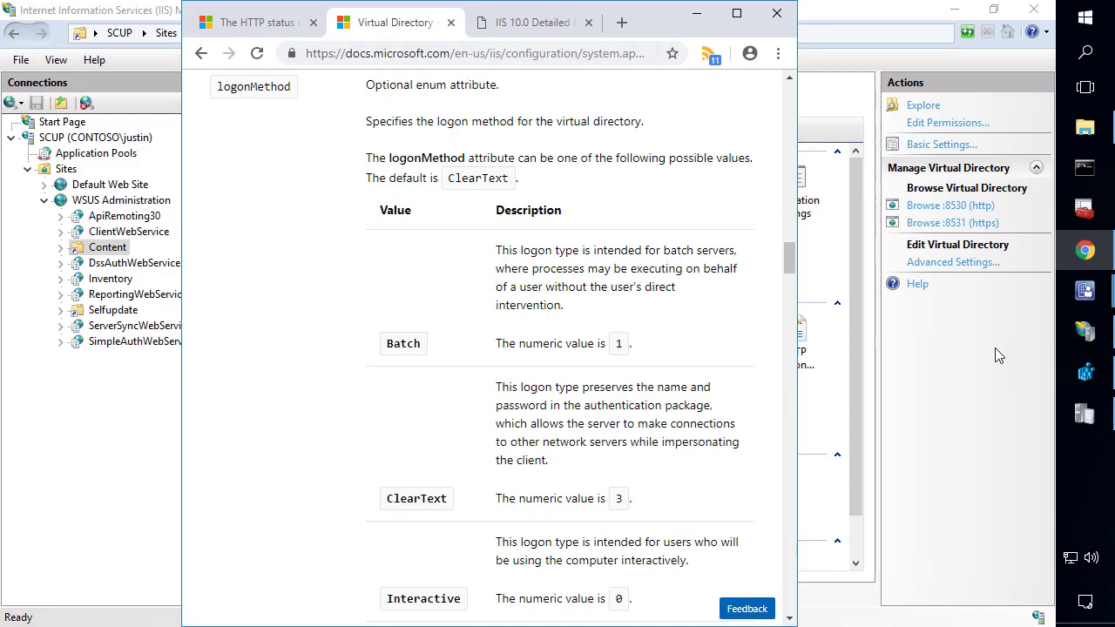
left_click(985, 364)
left_click(601, 526)
Step: Test the Content virtual directory's connection with the specific-user credentials and review the authentication and authorization results
left_click(939, 148)
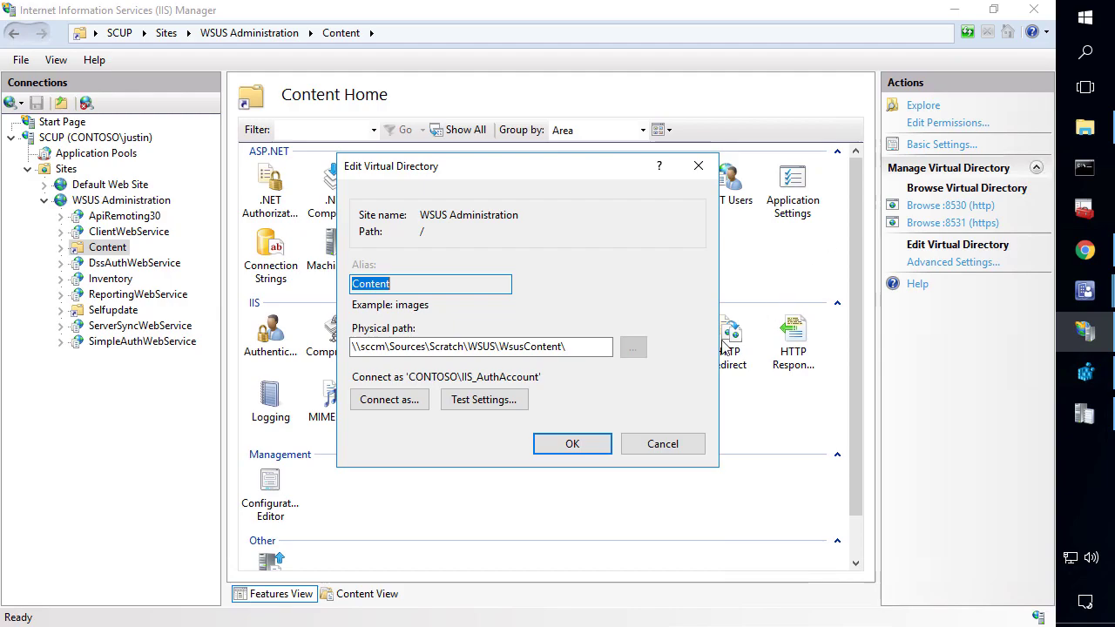
left_click(475, 401)
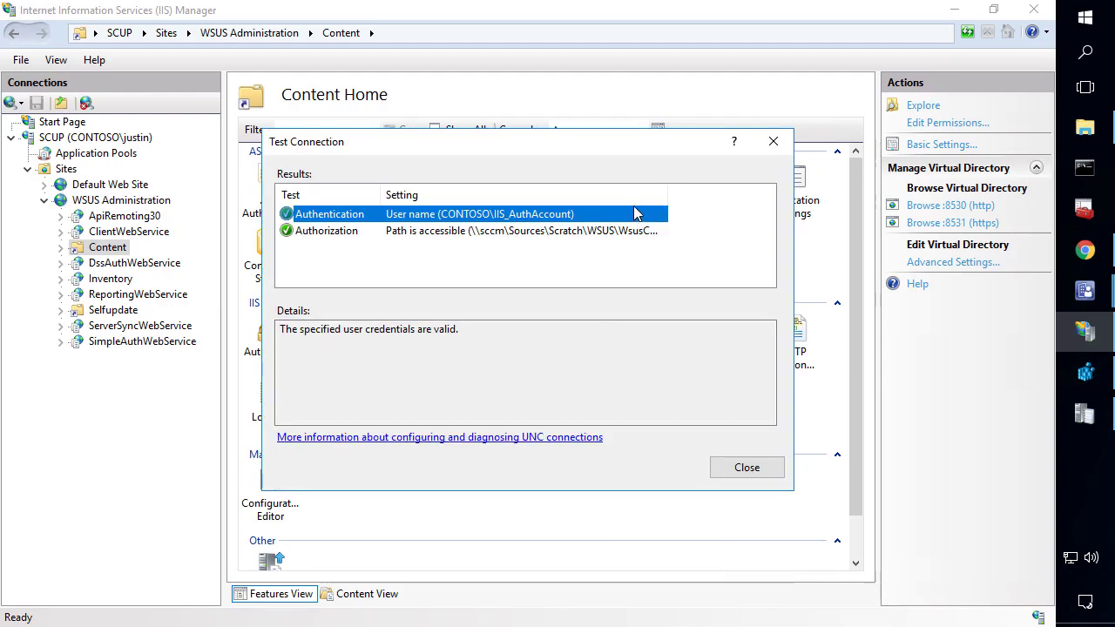
left_click_drag(670, 193, 722, 199)
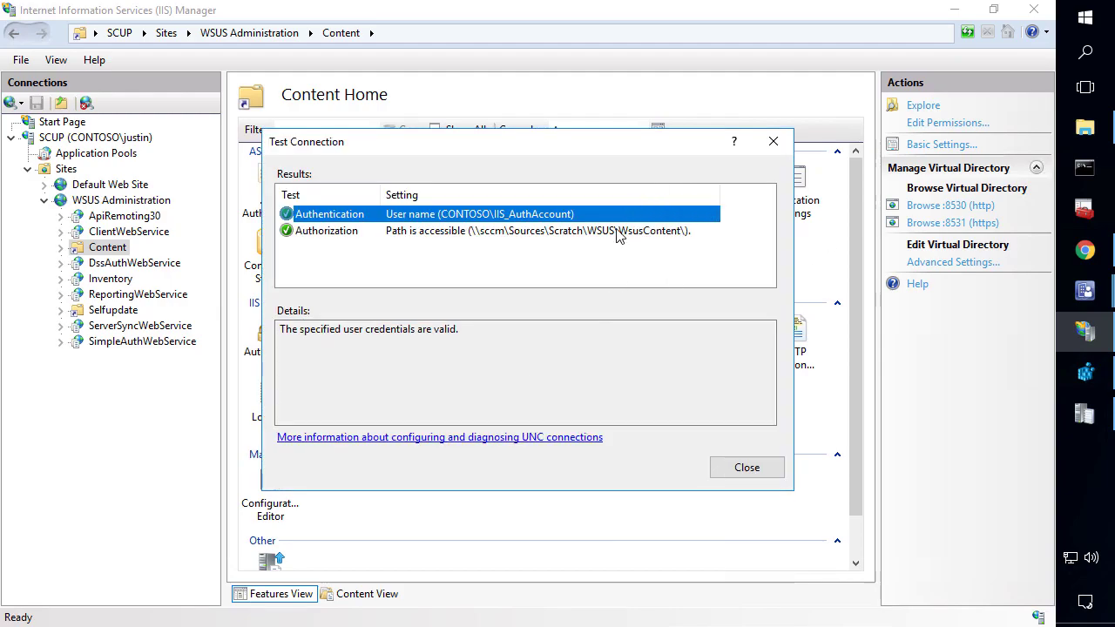
left_click(624, 237)
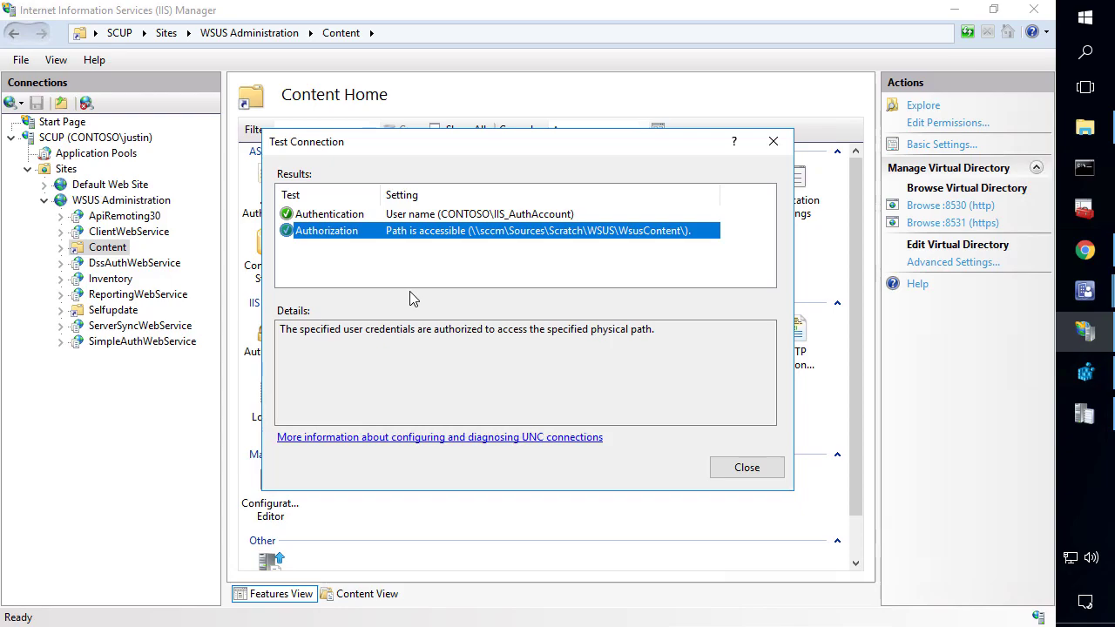
Step: Switch to the Configuration Manager console and close the failed Download Software Updates Wizard
left_click(1086, 303)
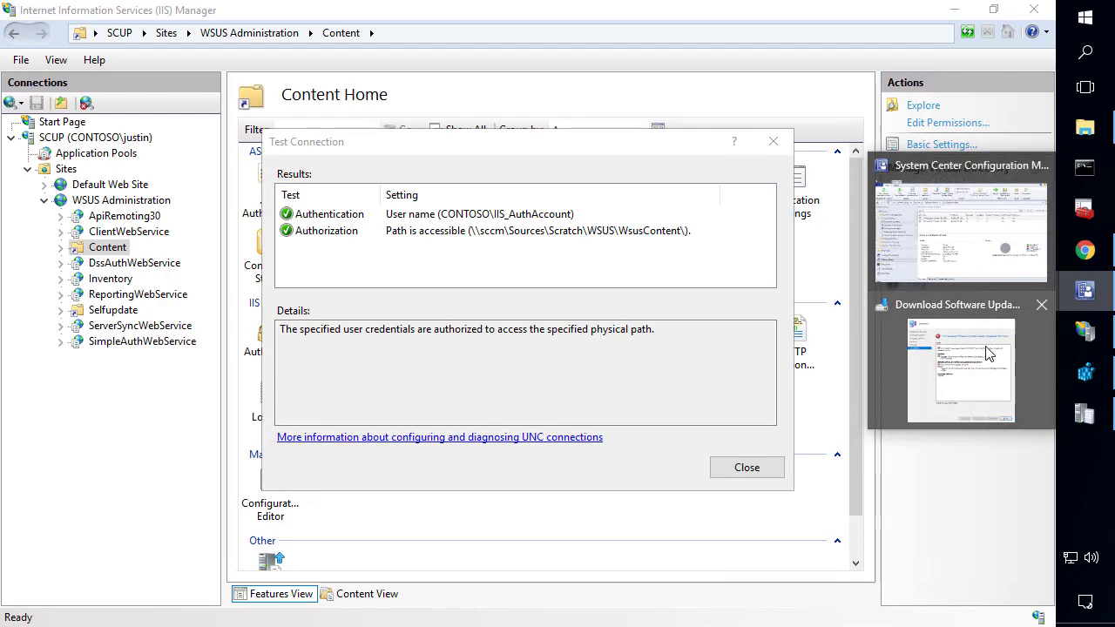
left_click(966, 273)
mouse_move(1085, 290)
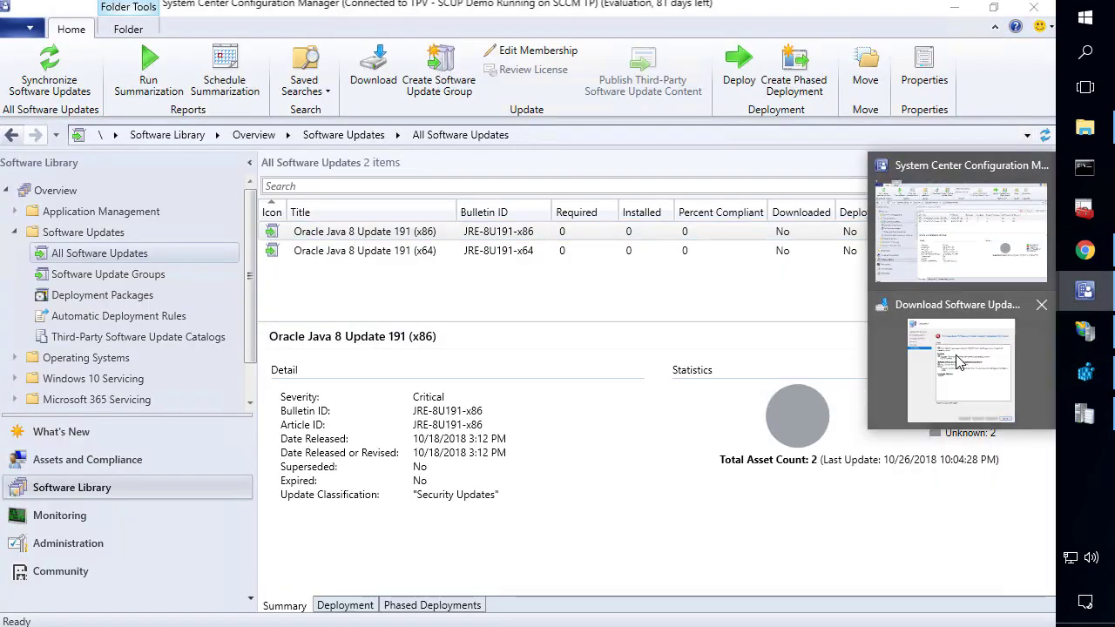
left_click(959, 357)
left_click(785, 607)
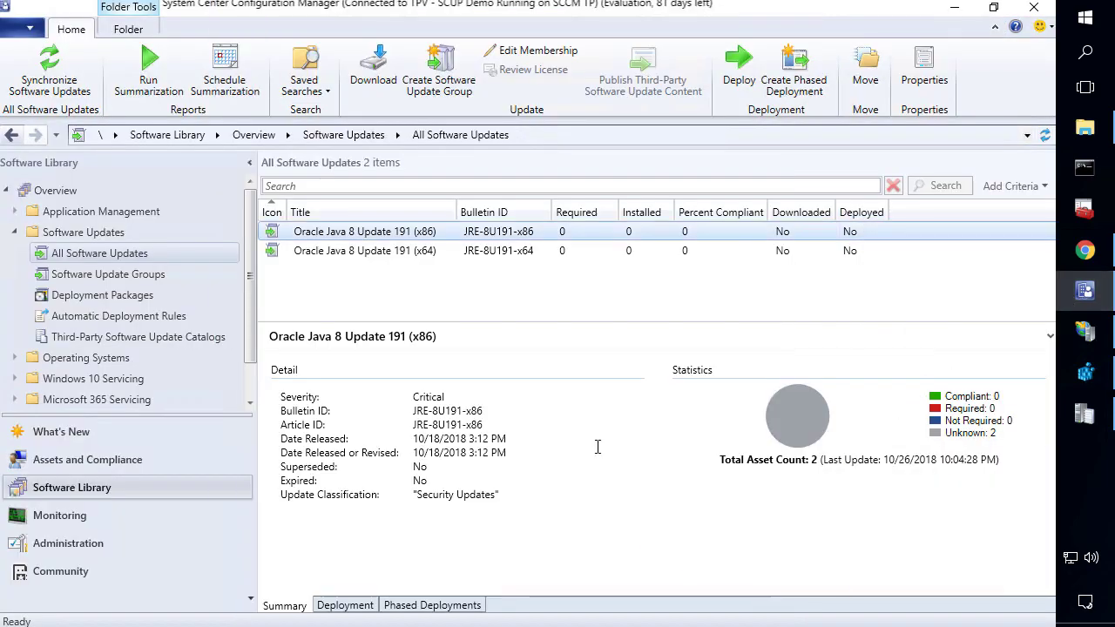
Step: Download Oracle Java 8 Update 191 (x86) into the existing SCUPUpdates deployment package and close the completed wizard
right_click(359, 235)
left_click(293, 250)
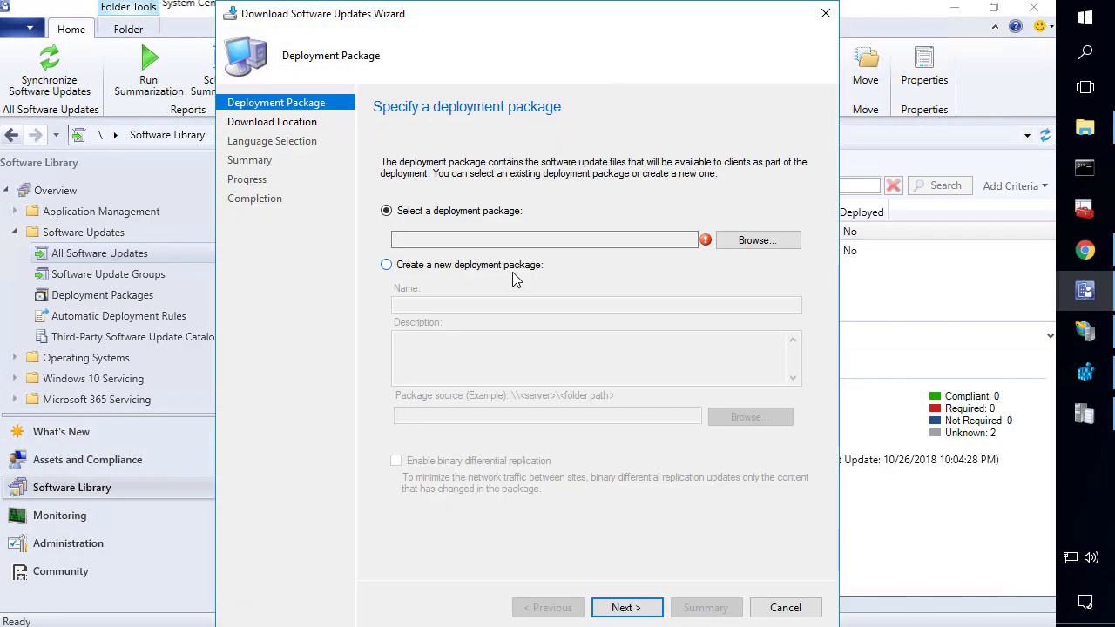
left_click(755, 243)
double_click(453, 182)
left_click(655, 610)
left_click(649, 608)
left_click(649, 608)
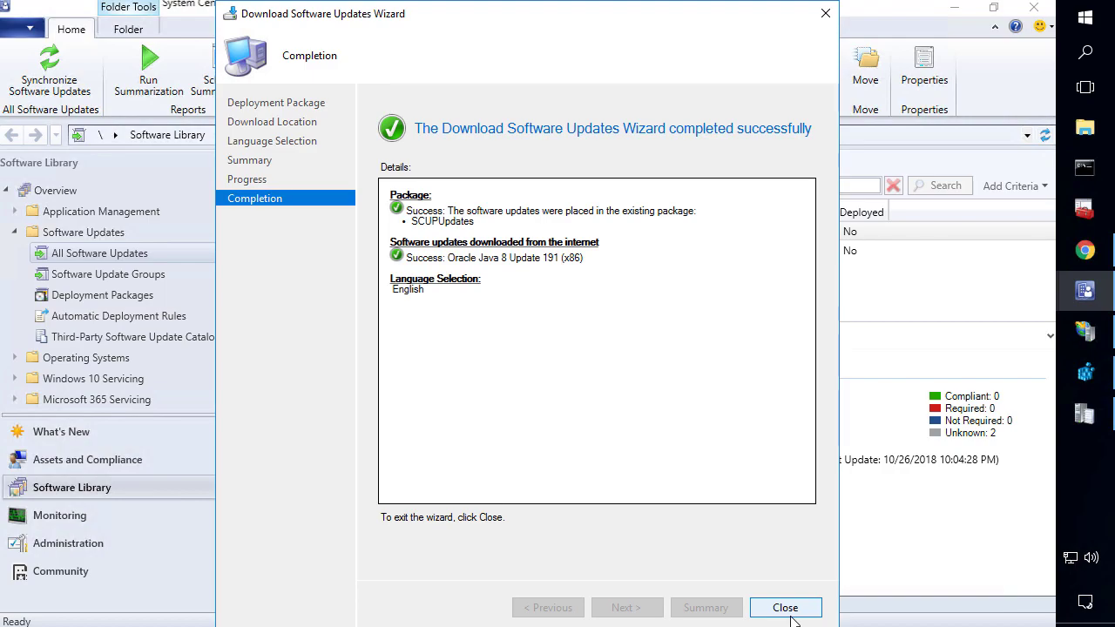
left_click(795, 606)
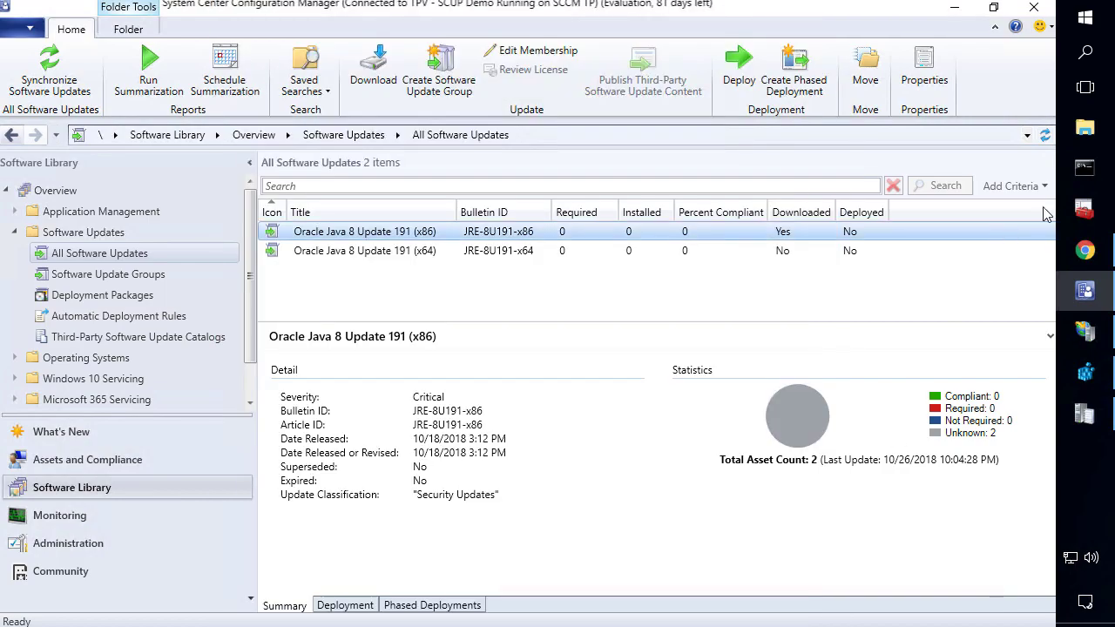
Step: Switch to IIS Manager and close the connection test results and the virtual directory's Basic Settings without changes
left_click(1095, 345)
left_click(747, 468)
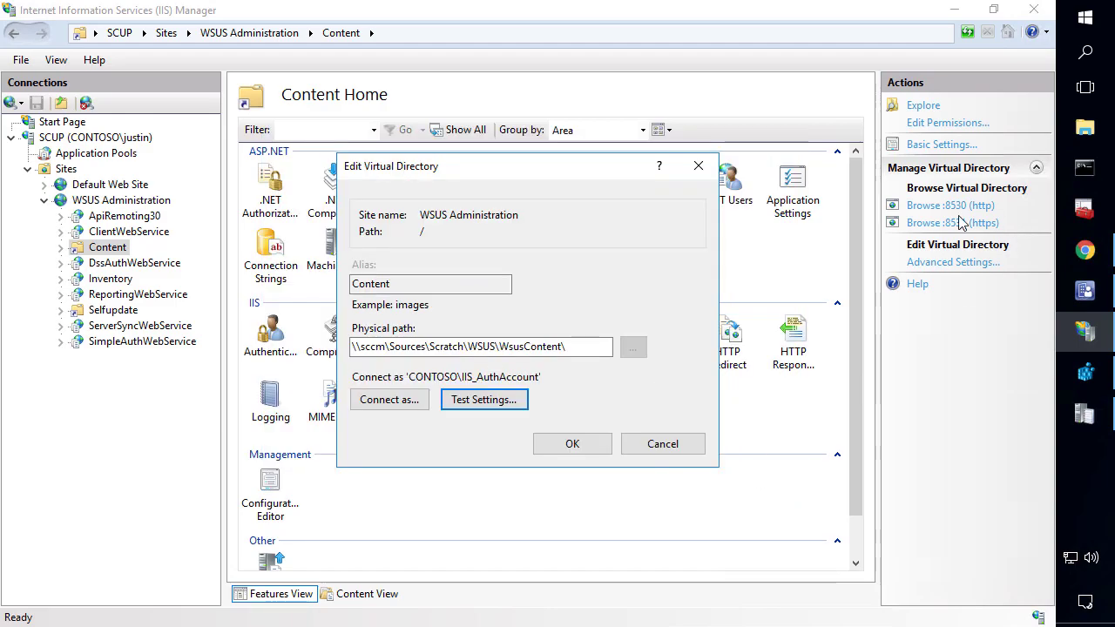
left_click(684, 453)
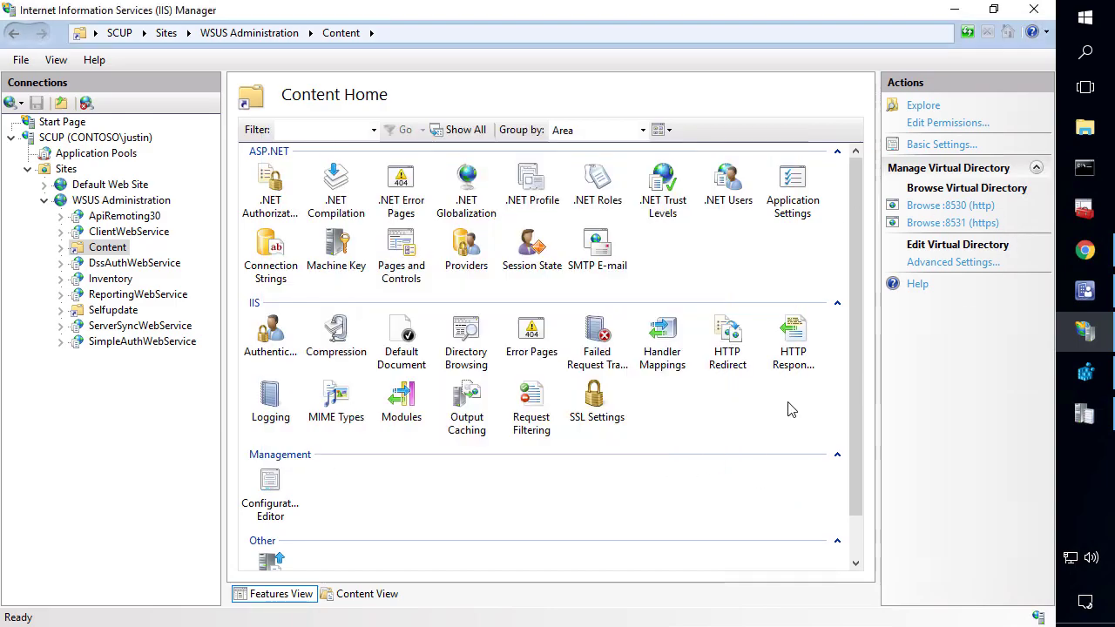
Step: Set the Content virtual directory's physical path credentials to Application user (pass-through authentication) in Advanced Settings
left_click(959, 262)
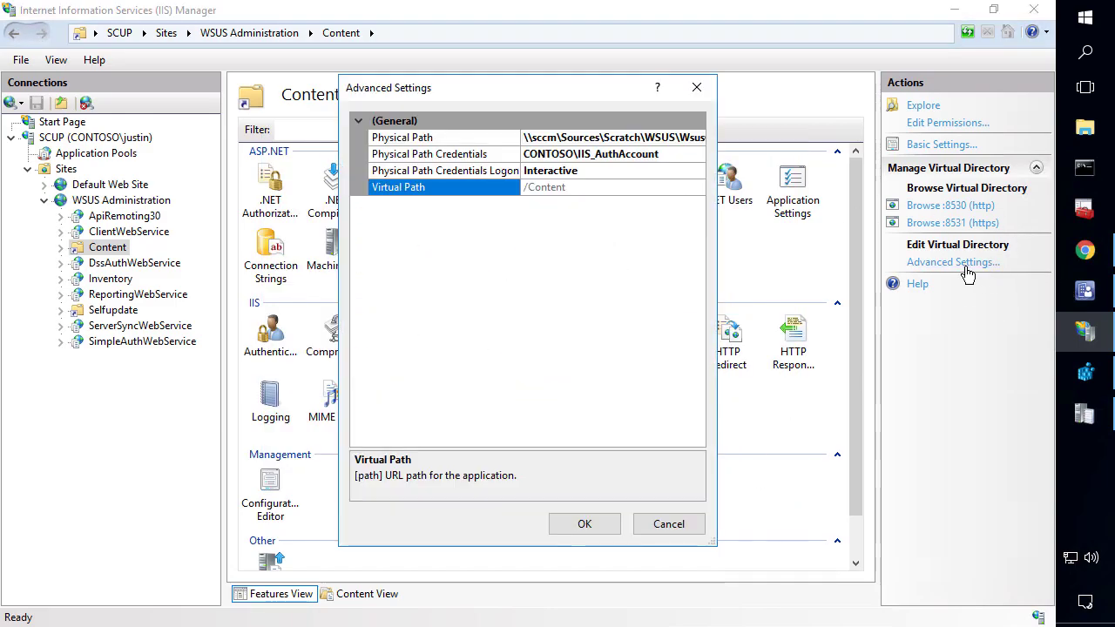
left_click(649, 157)
left_click(697, 154)
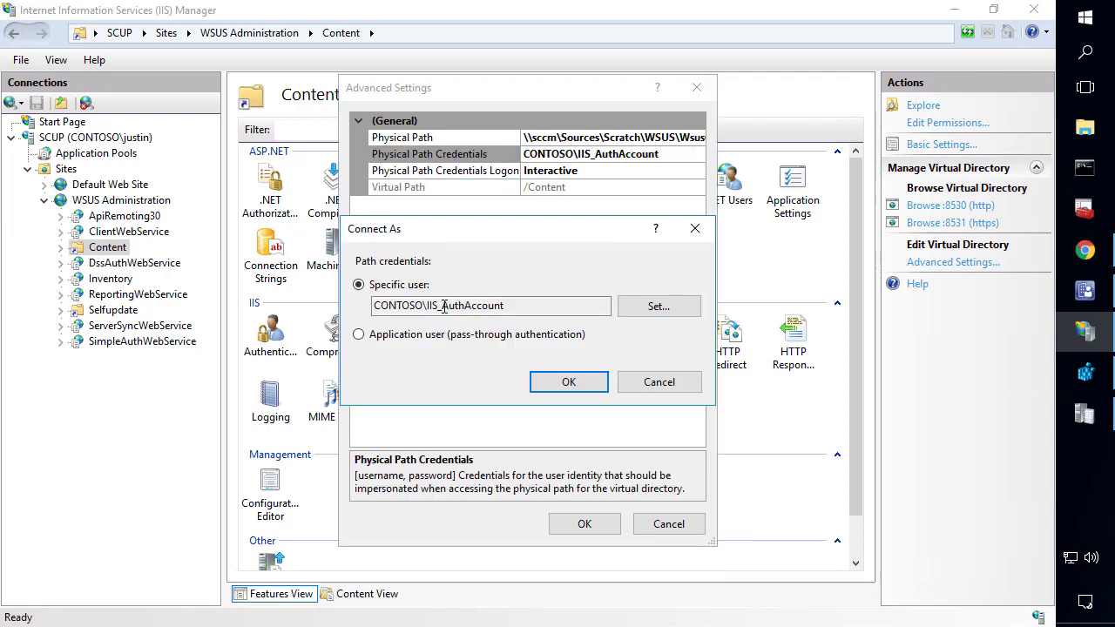
left_click(420, 336)
left_click(569, 382)
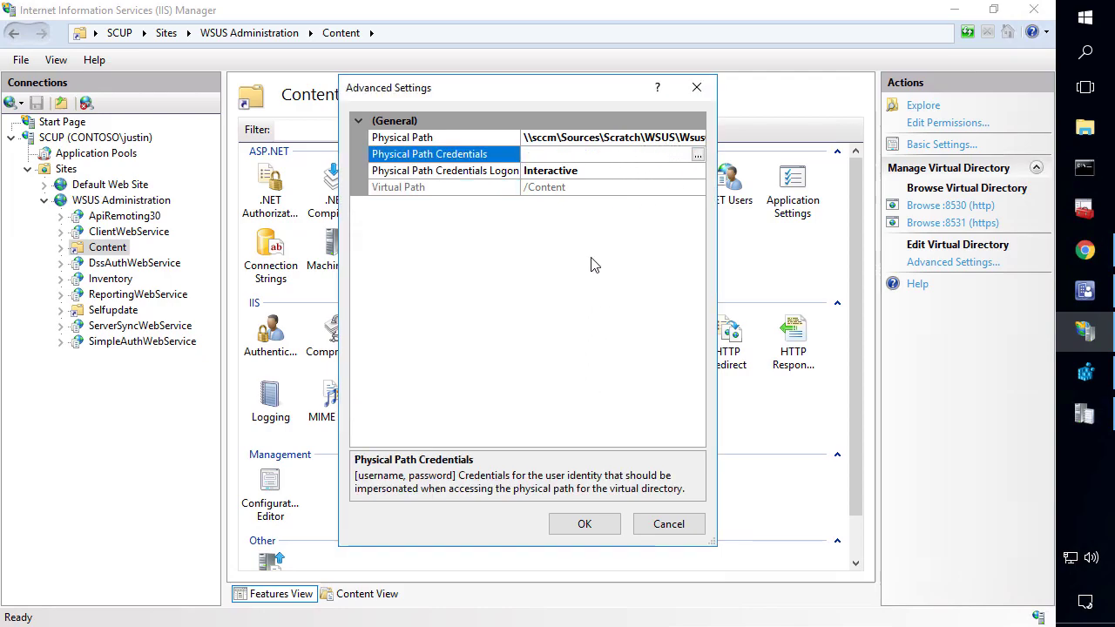
Step: Apply the Advanced Settings, then try downloading Oracle Java 8 Update 191 (x64) into the SCUPUpdates deployment package in the Configuration Manager console
left_click(585, 524)
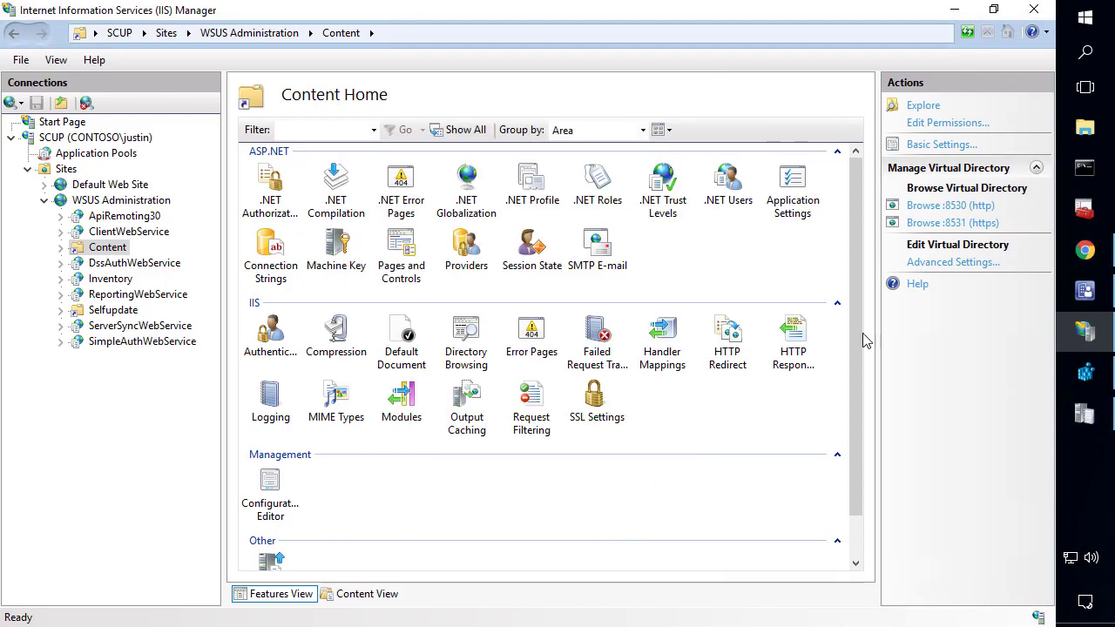
left_click(955, 8)
left_click(428, 257)
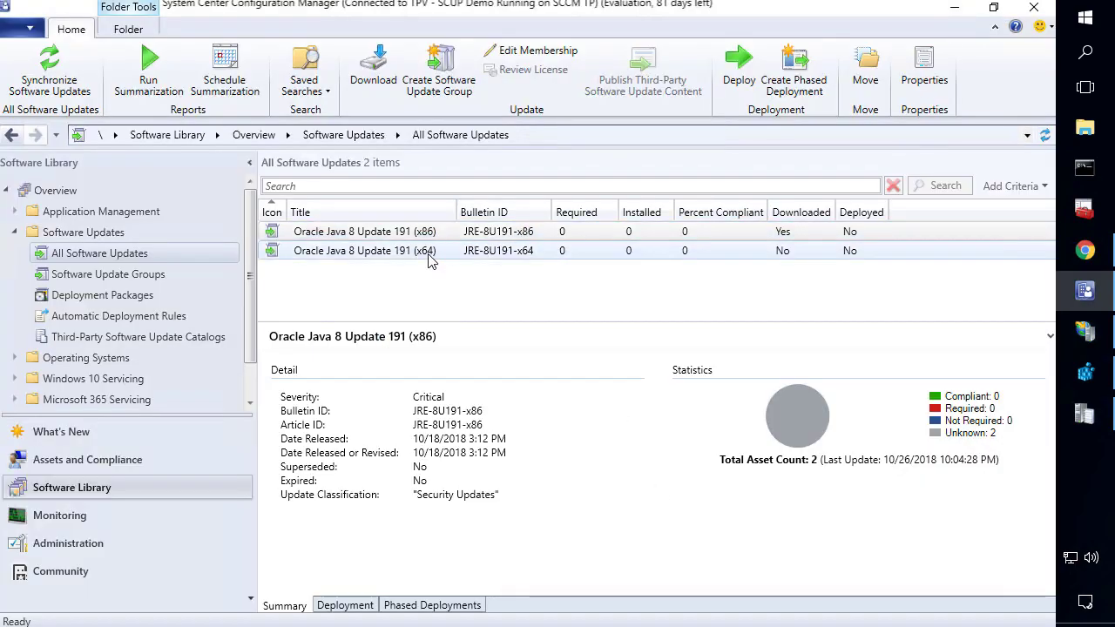
right_click(428, 257)
left_click(343, 267)
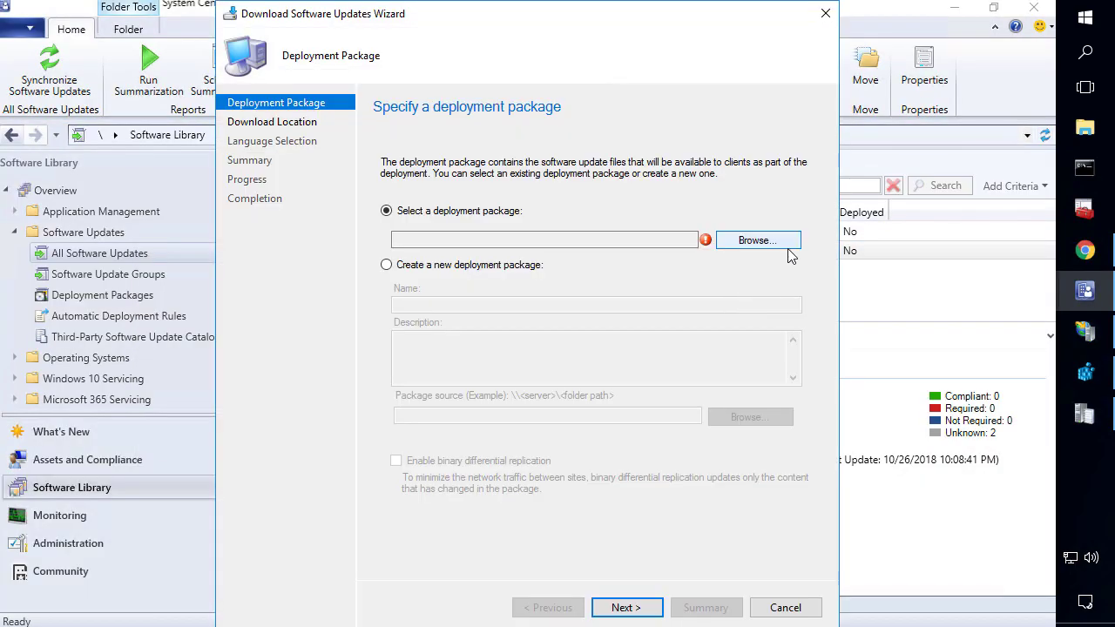
left_click(727, 244)
double_click(488, 183)
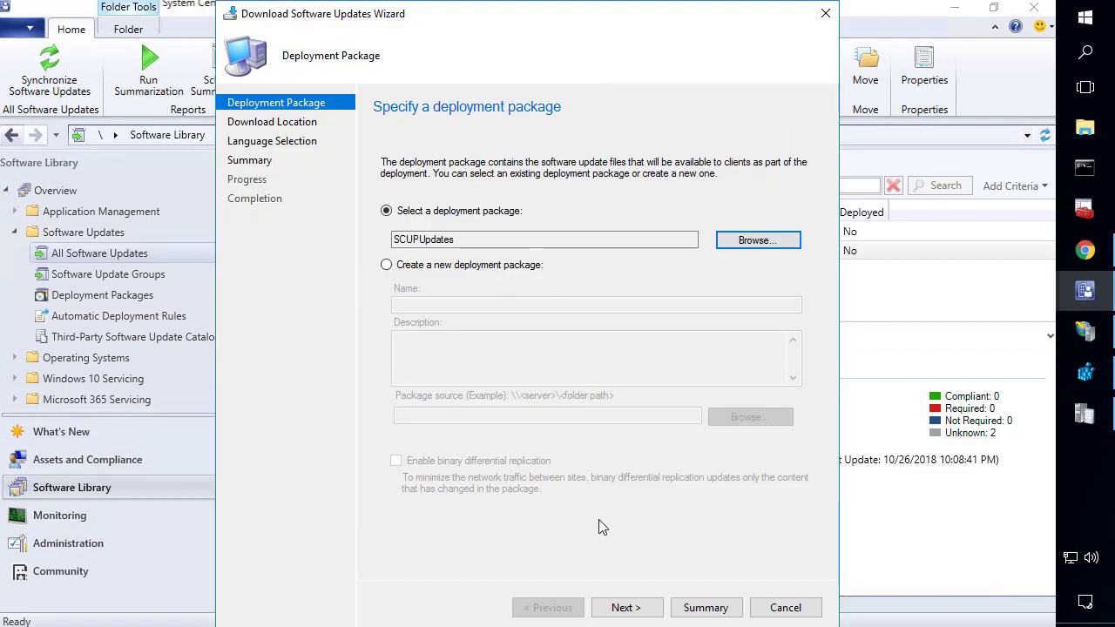
left_click(635, 607)
left_click(631, 605)
left_click(633, 606)
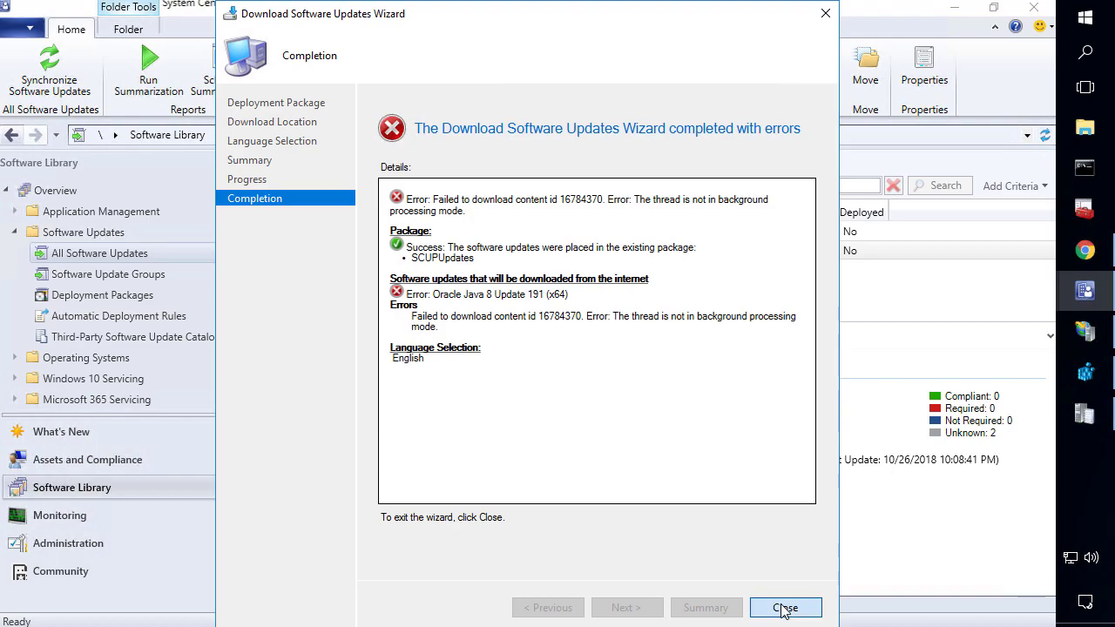
left_click(784, 609)
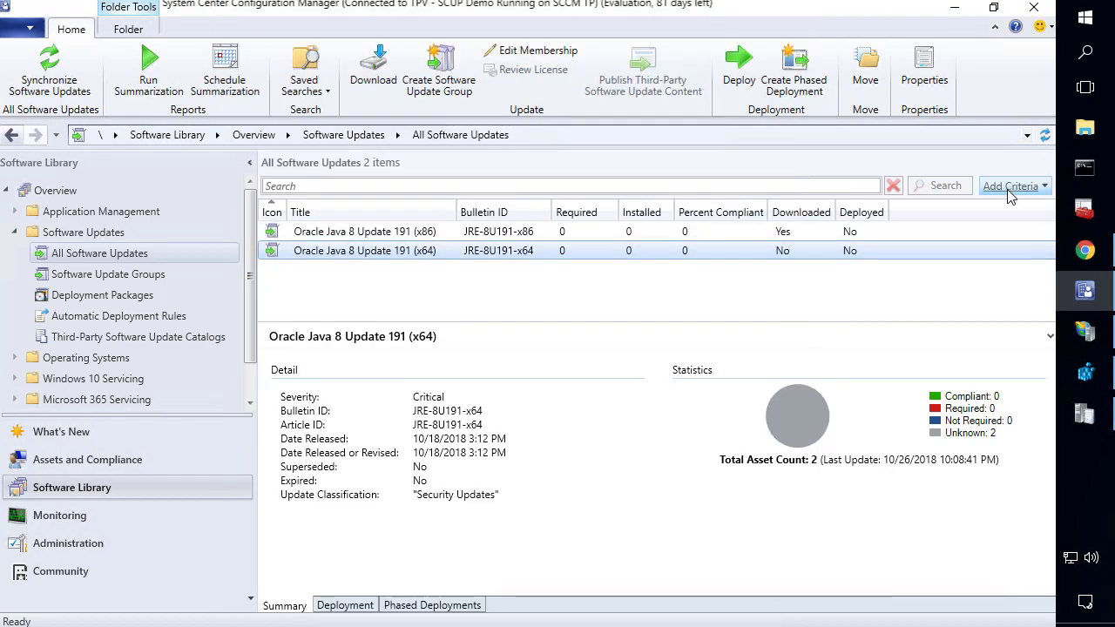
Step: Open Command Prompt as administrator and allow it to make changes to the device
right_click(1080, 174)
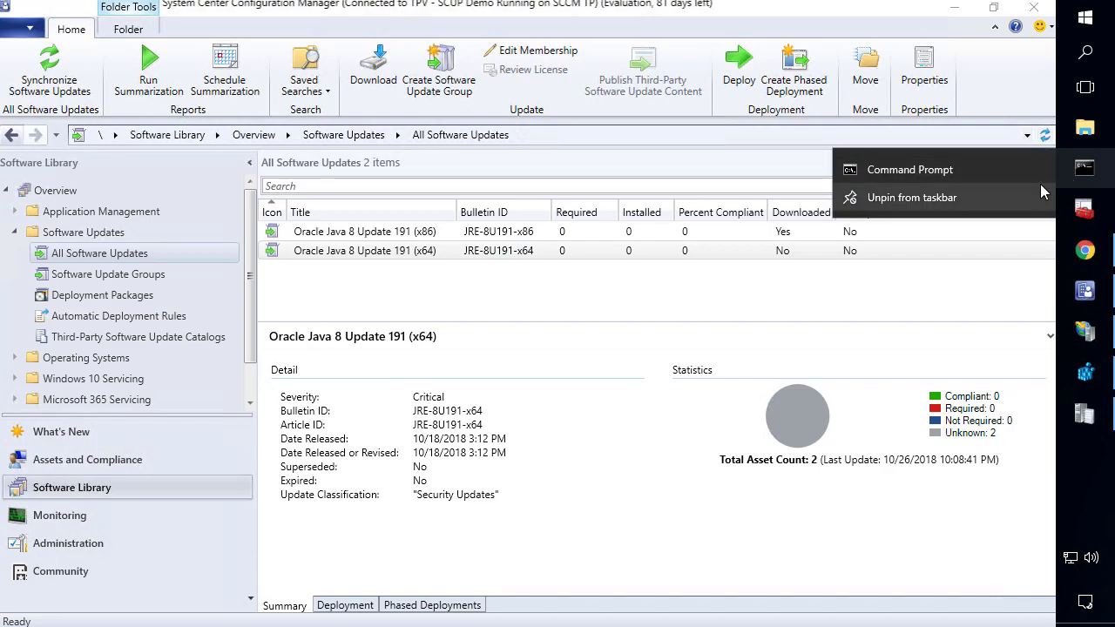
right_click(992, 172)
left_click(953, 220)
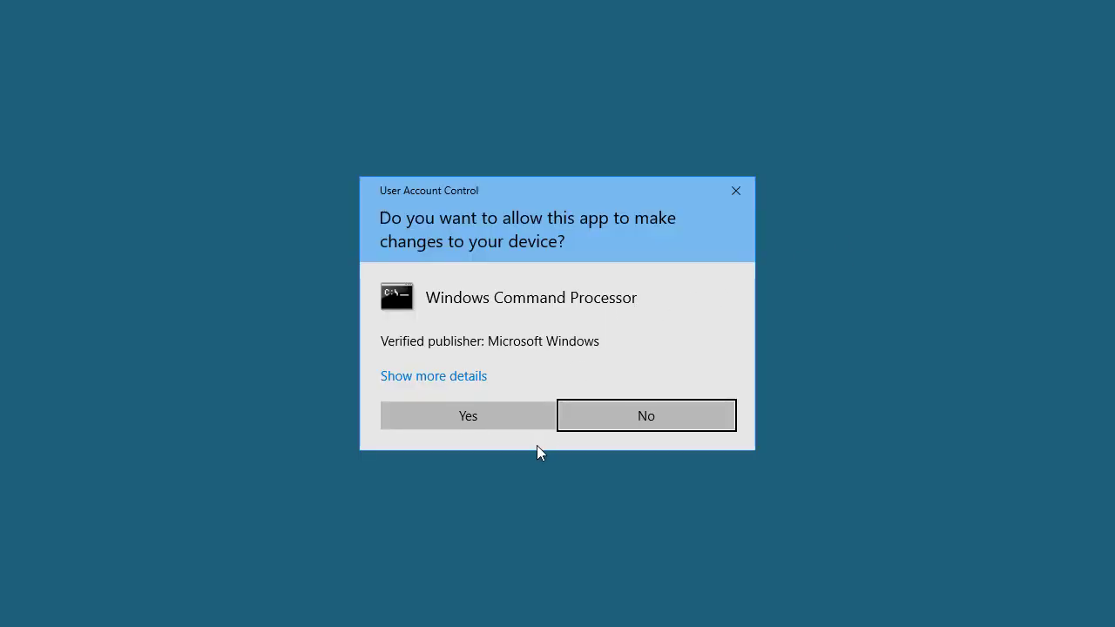
left_click(516, 420)
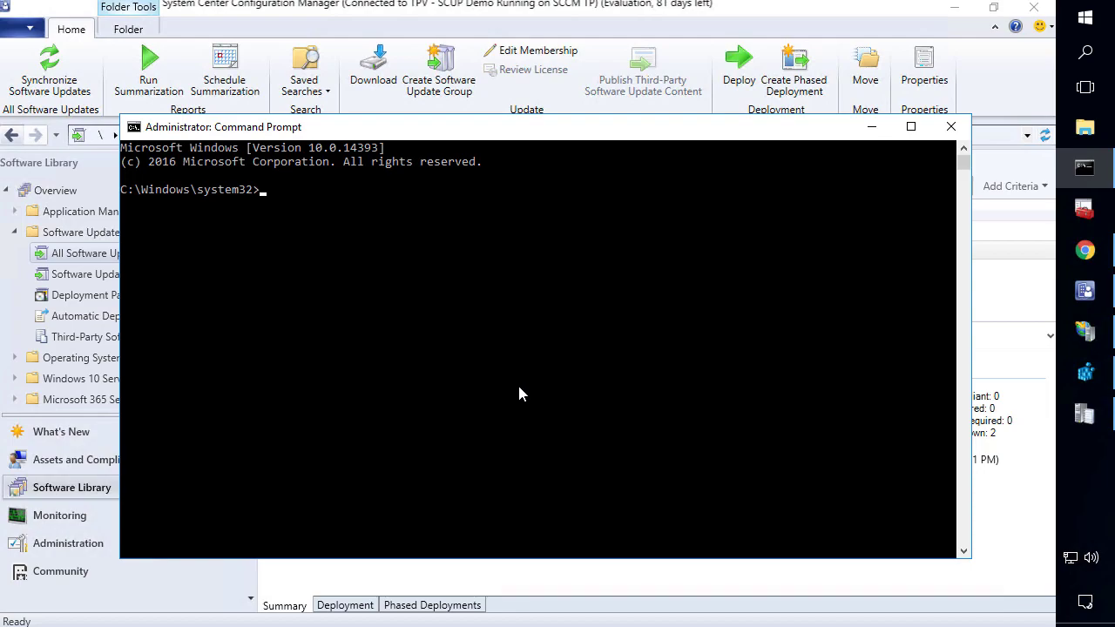
Step: Change the working directory to C:\Program Files\Update Services\Tools
type("cd \\")
key("Return")
type("cd \"Program Files\"\\up")
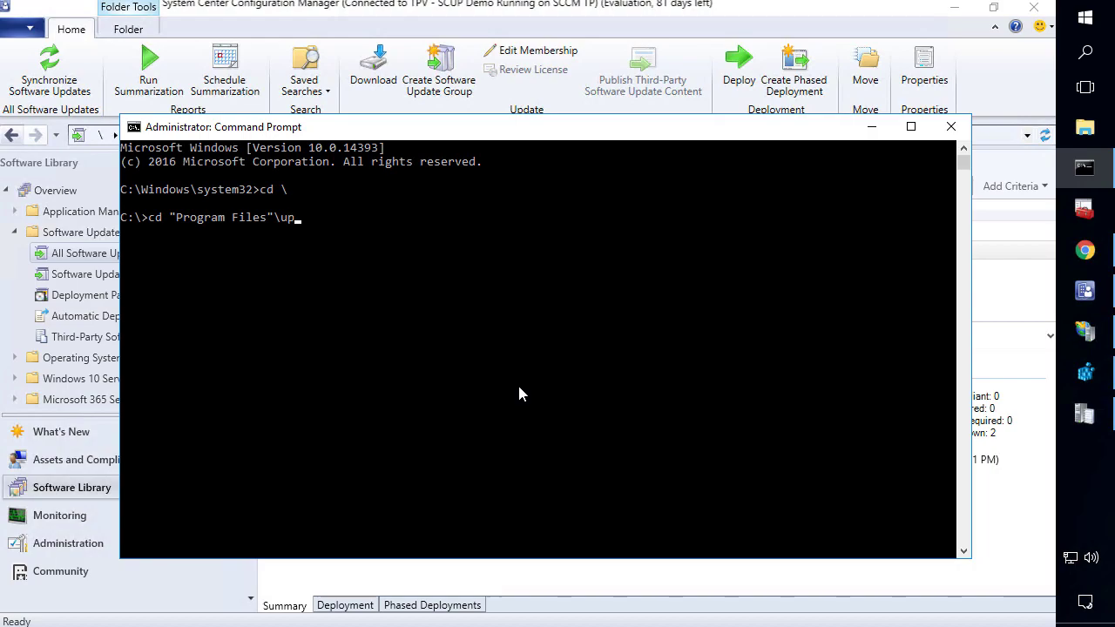
key("Tab")
type("\\")
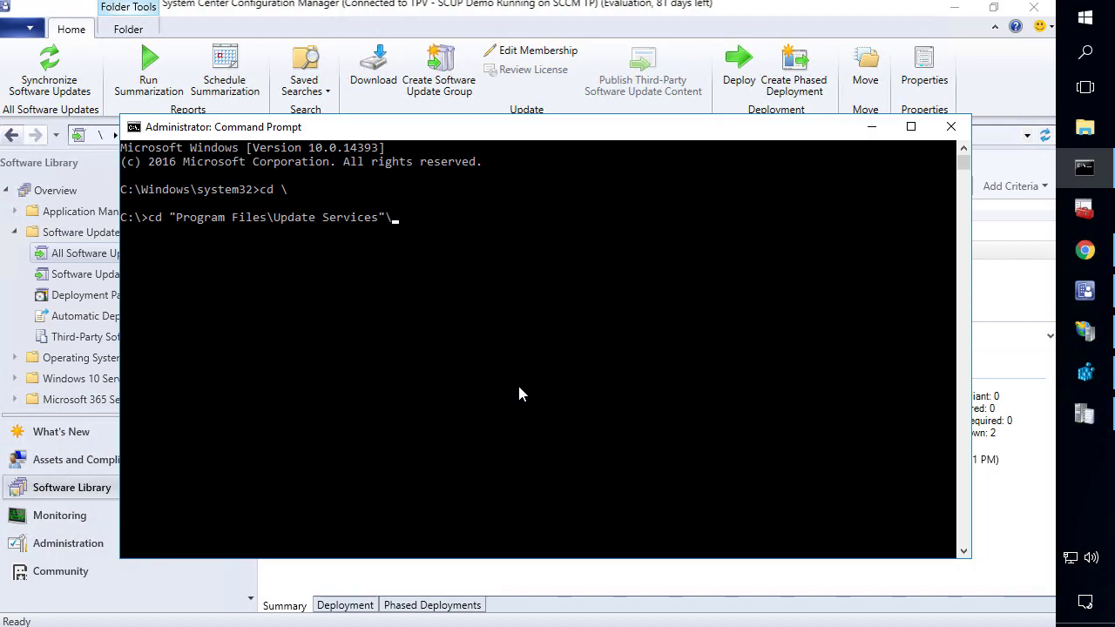
type("to")
key("Tab")
key("Return")
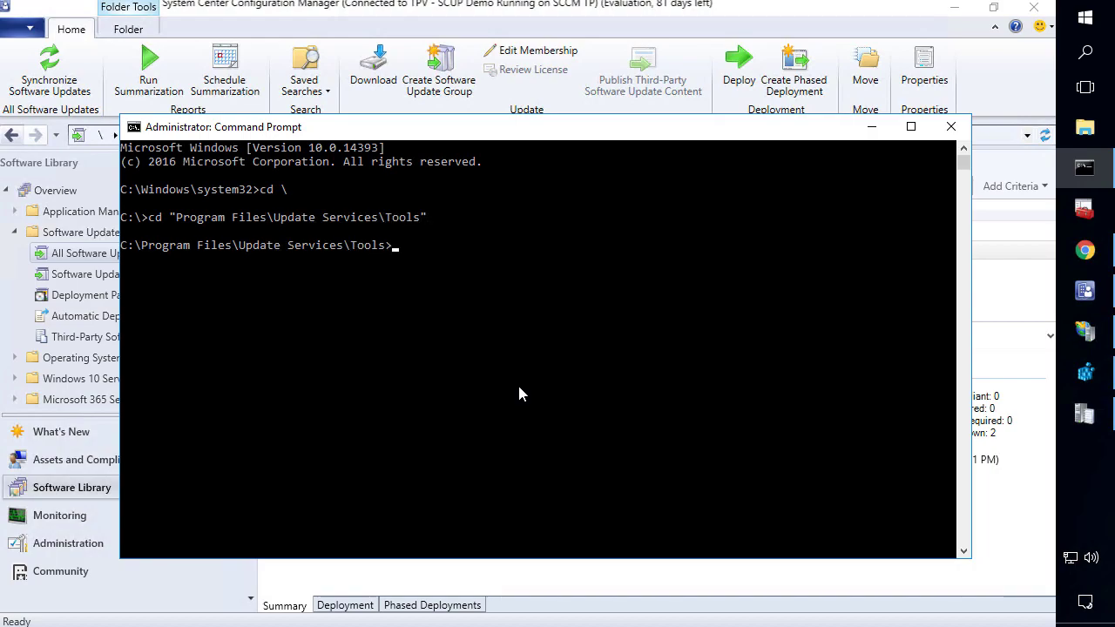
Step: Enter a WsusUtil.exe movecontent command with J:\WSUS as the destination, without running it
type("wsu")
key("Tab")
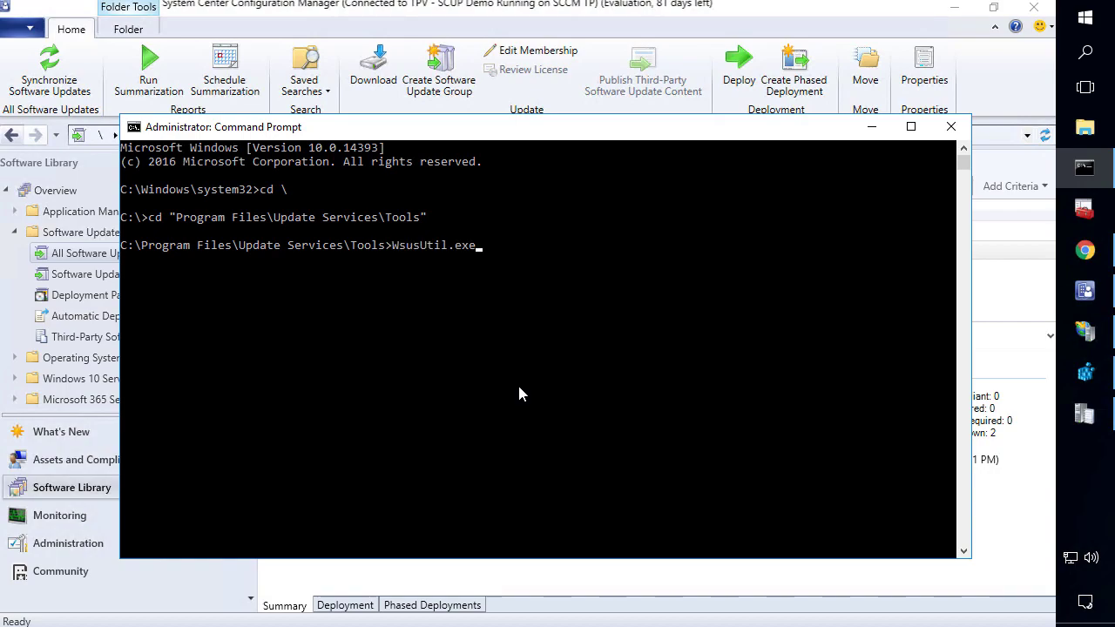
type("movecontent J:\\WSUS")
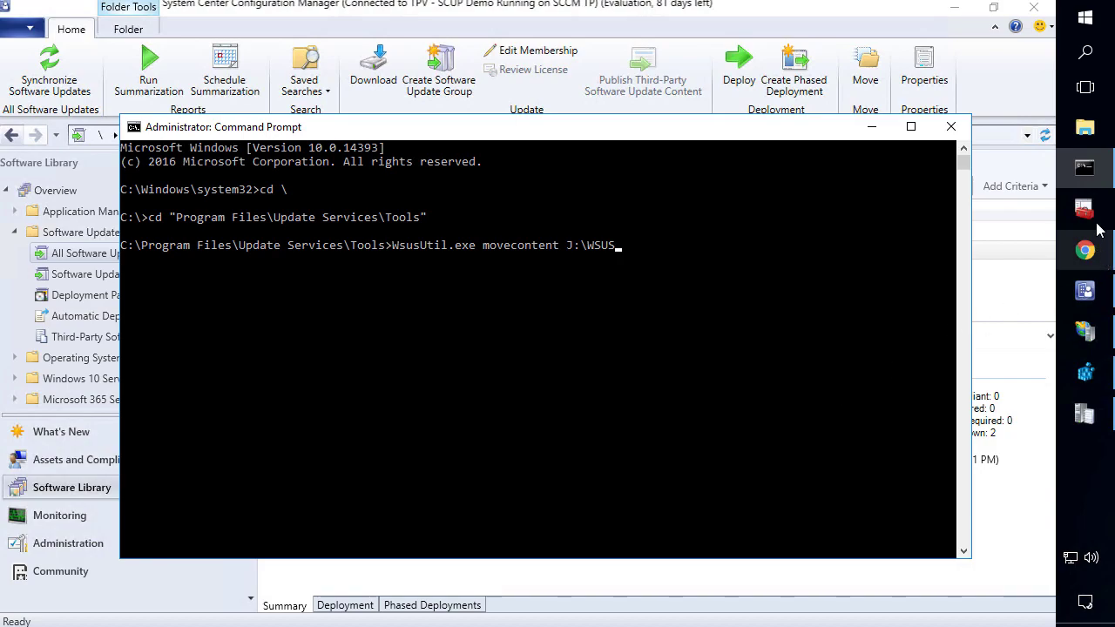
Step: Check the WSUS destination folder on the SCCM_ContentLibrary (J:) drive in File Explorer, and return to the command prompt
left_click(1085, 128)
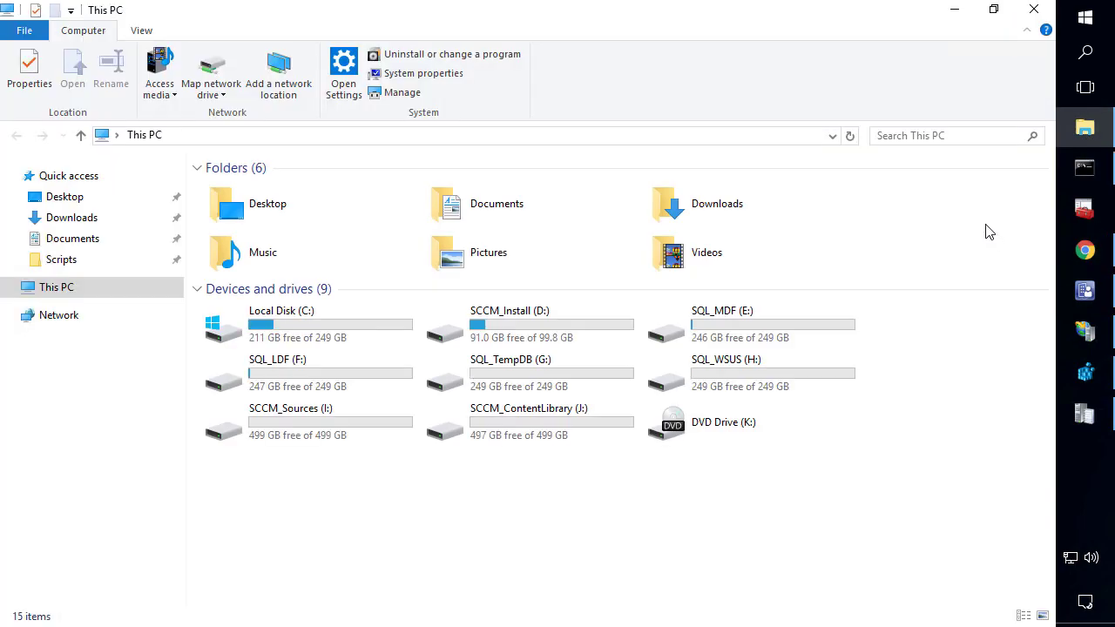
double_click(521, 419)
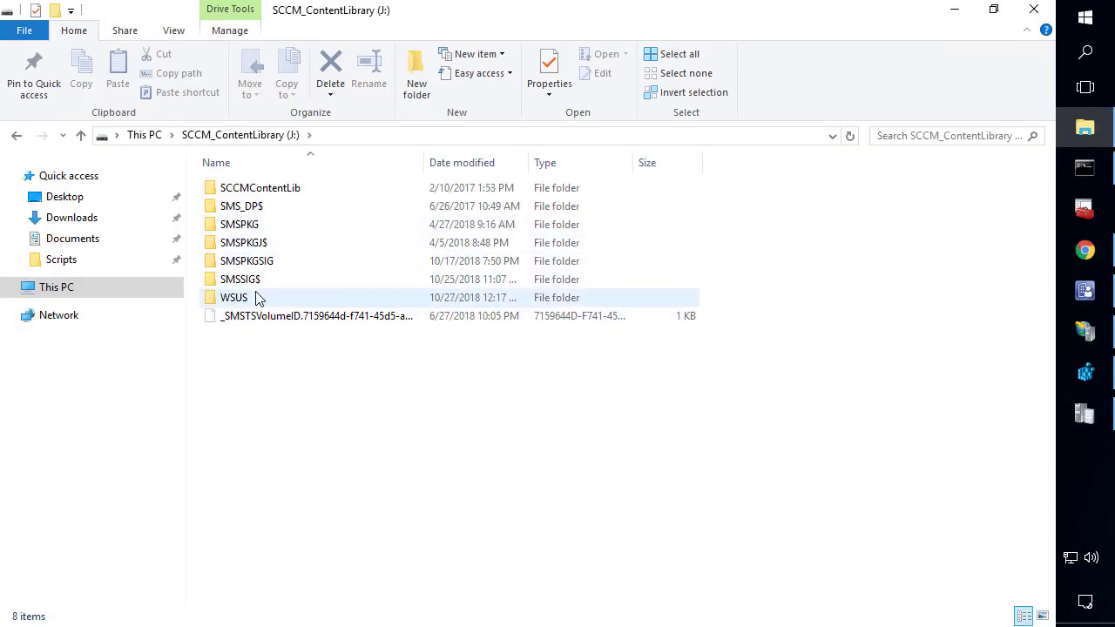
double_click(259, 298)
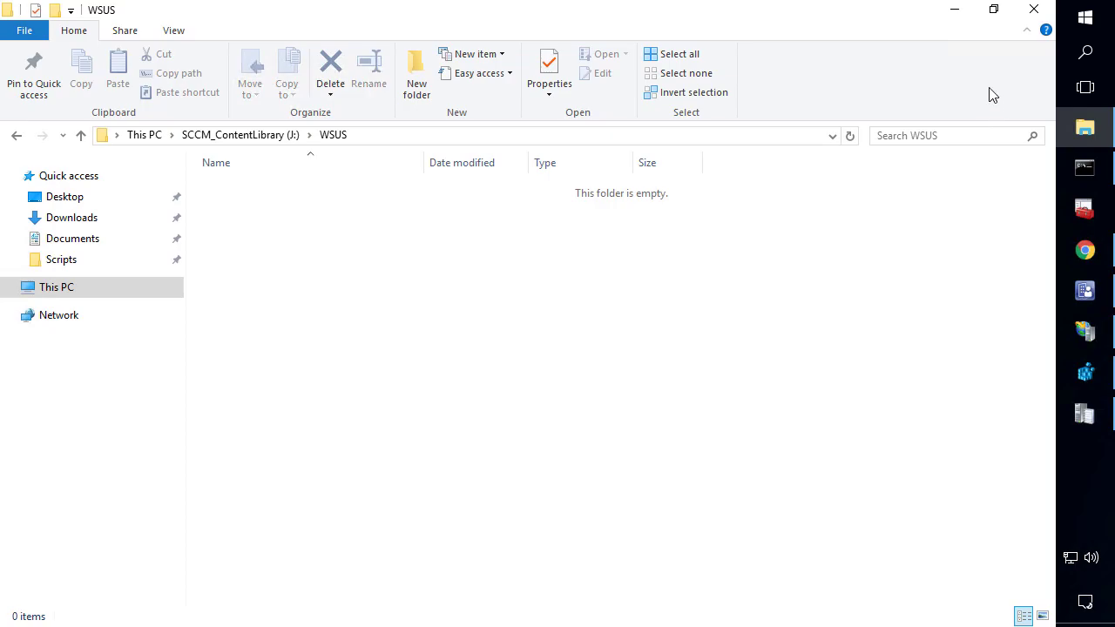
left_click(960, 15)
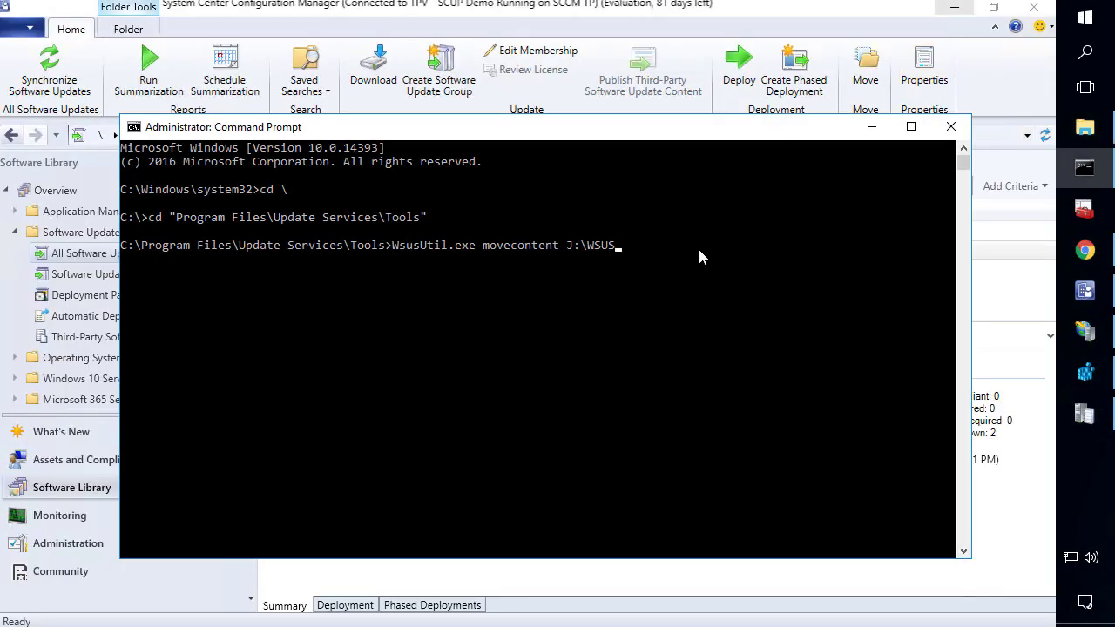
Step: Add C:\WSUSMove.log as the log file to the movecontent command and run it
type("C:\\WSUSMove.log")
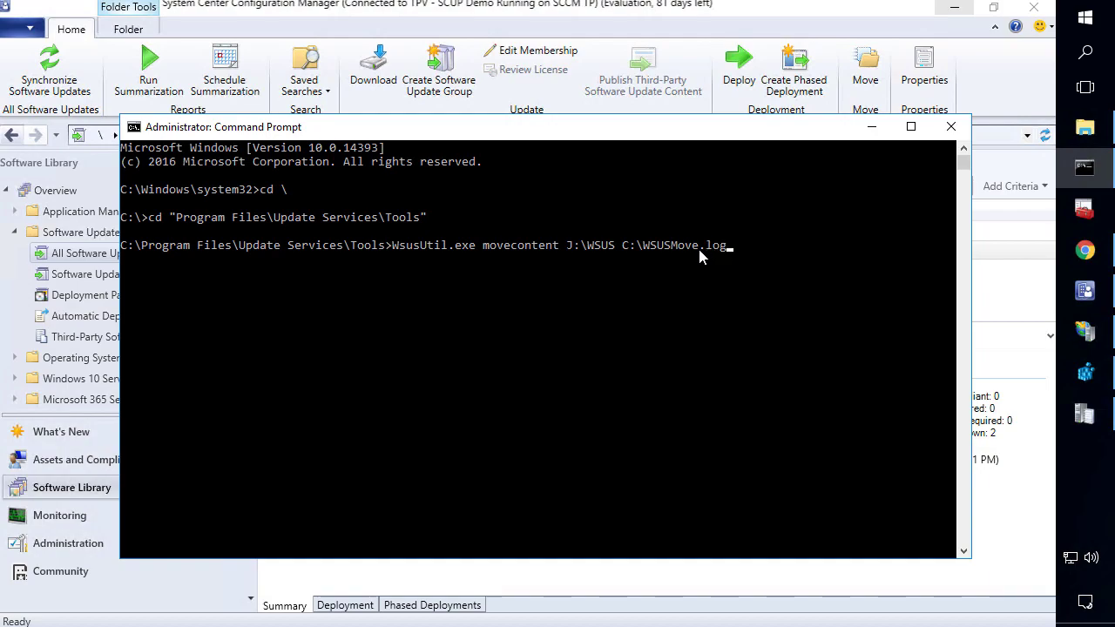
left_click(537, 273)
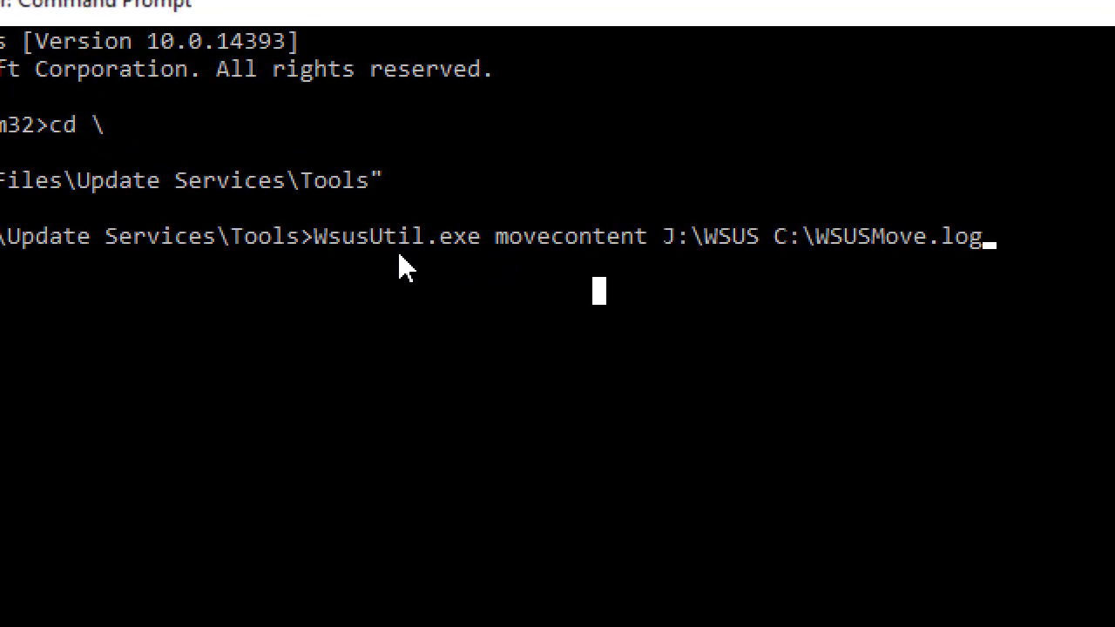
left_click(434, 258)
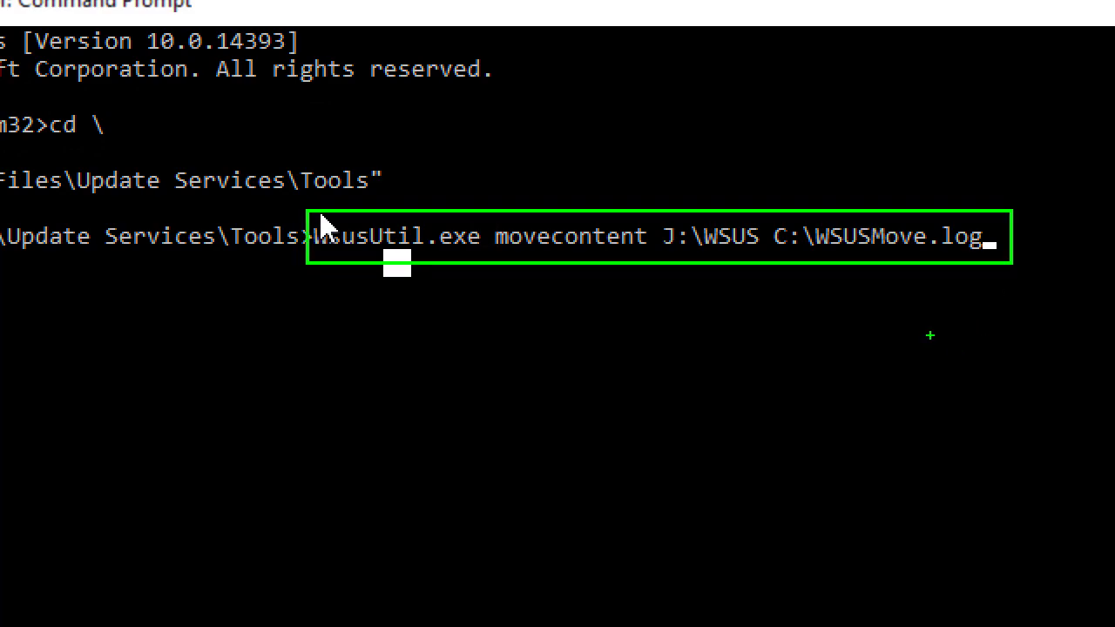
key("Escape")
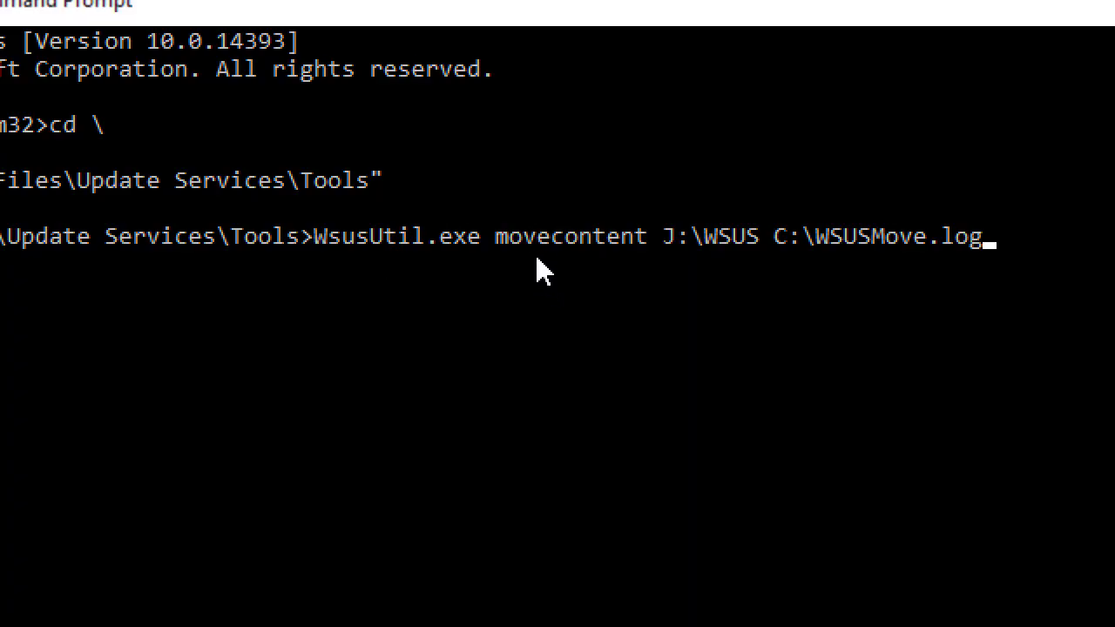
key("Return")
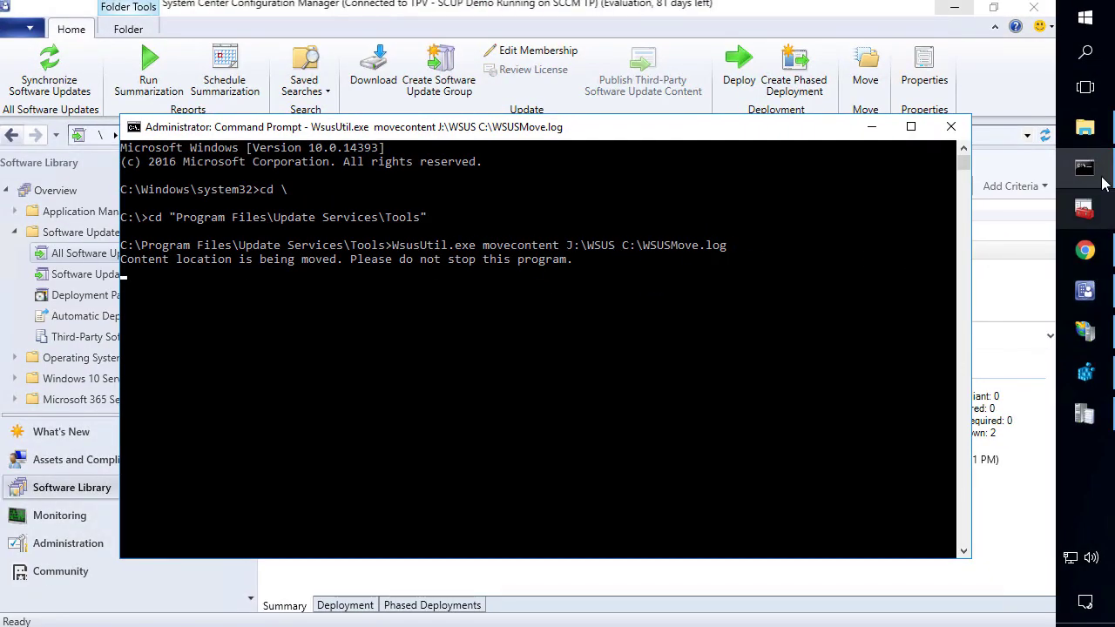
Step: Open WSUSMove.log from the C: drive in the trace log tool, review the move's progress and return to the command prompt
left_click(1085, 128)
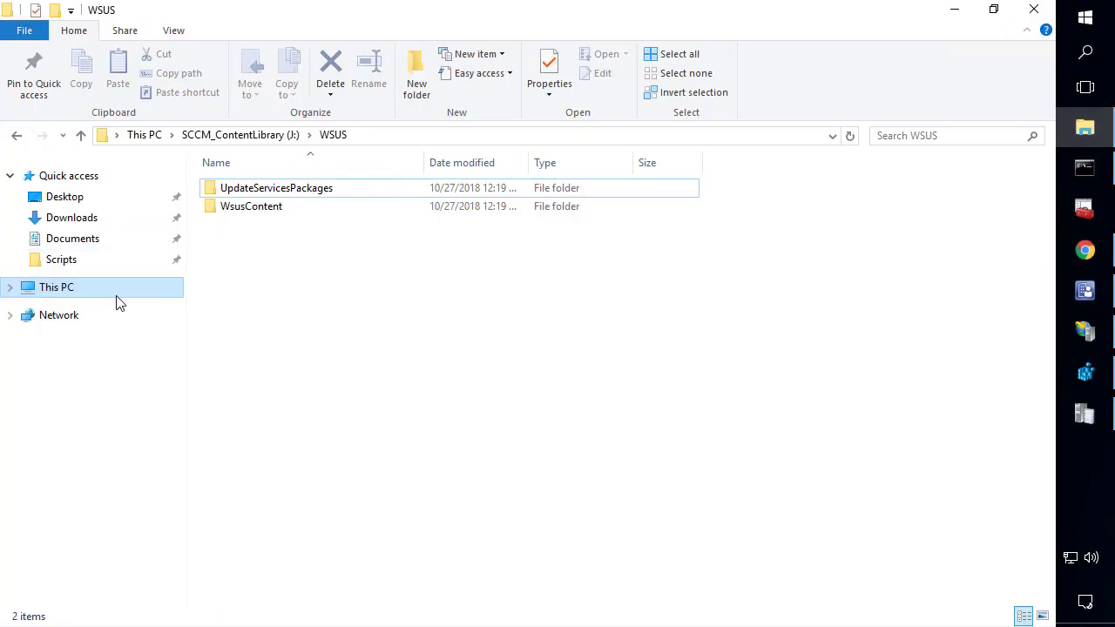
left_click(113, 290)
double_click(314, 321)
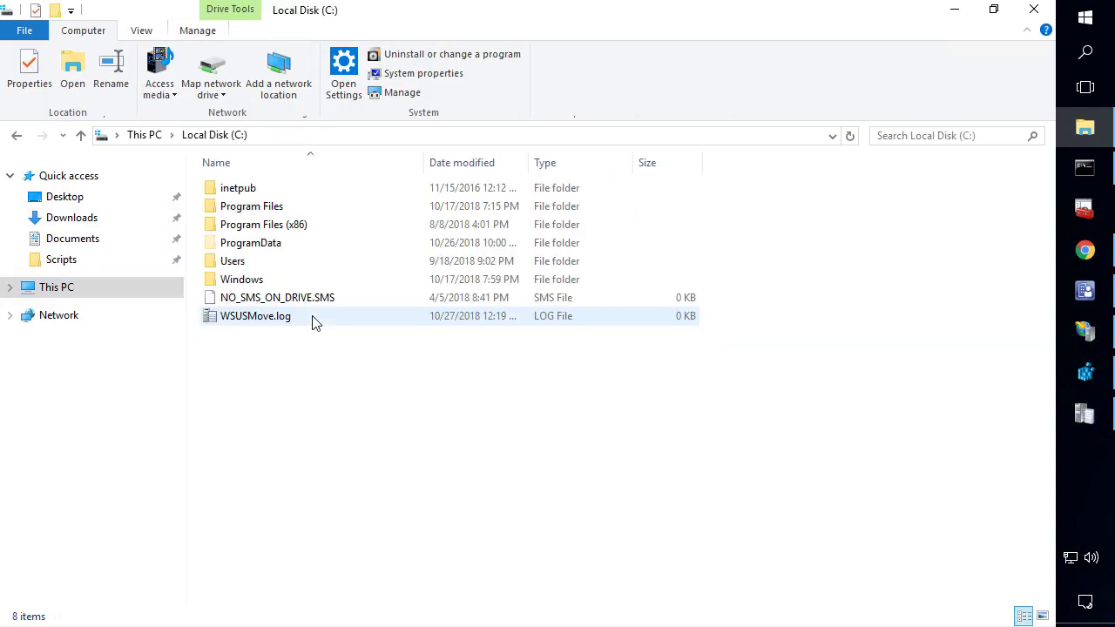
left_click(259, 315)
double_click(260, 316)
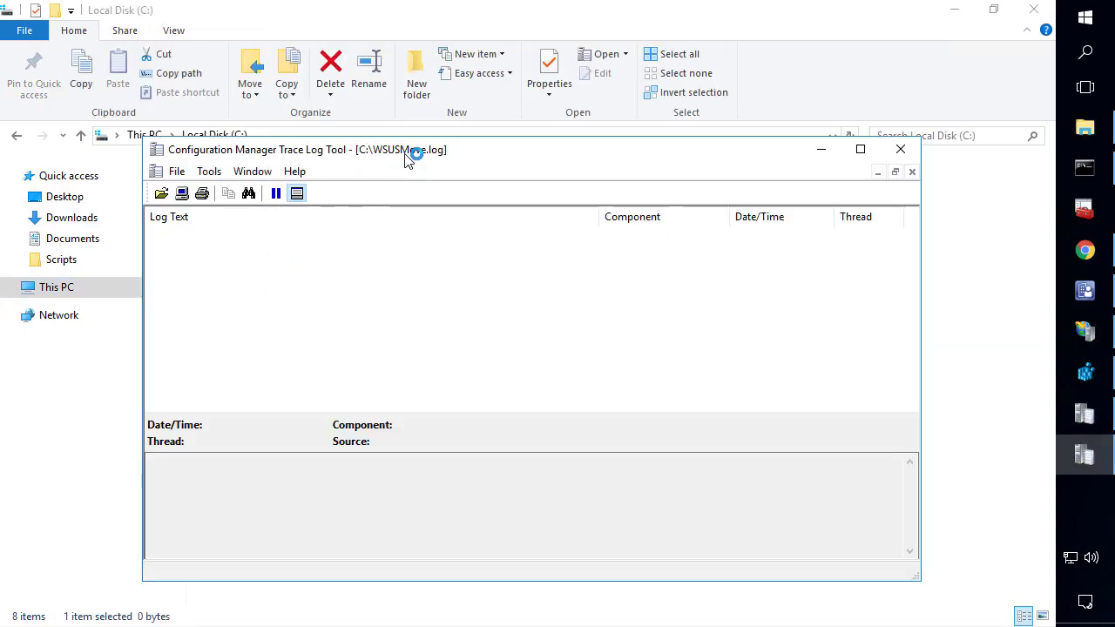
key("super+Right")
key("Return")
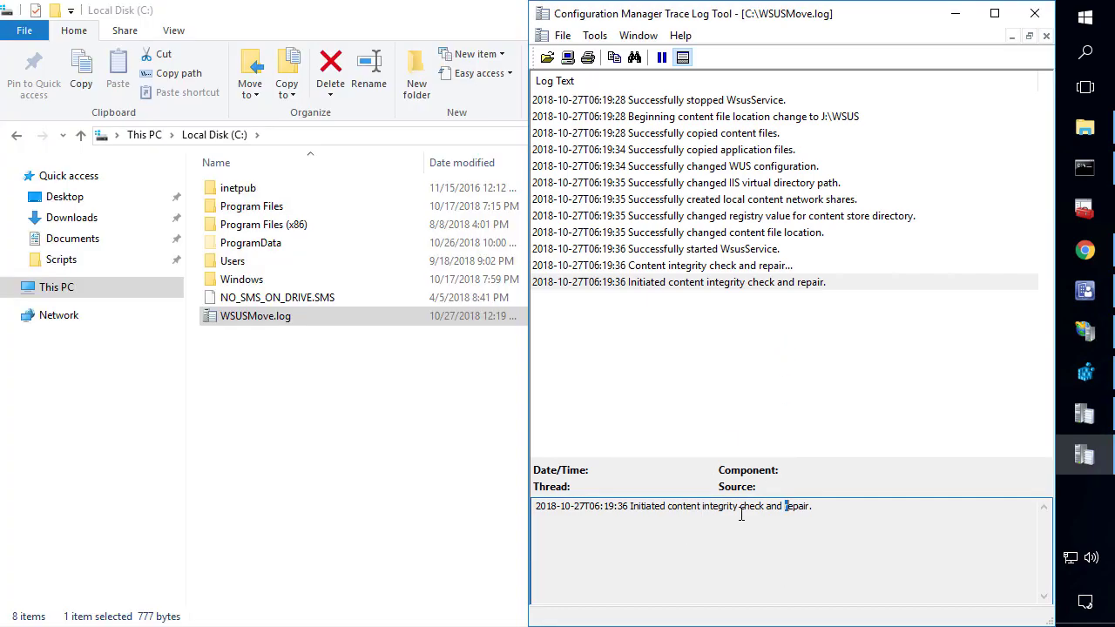
key("super+Up")
left_click(955, 10)
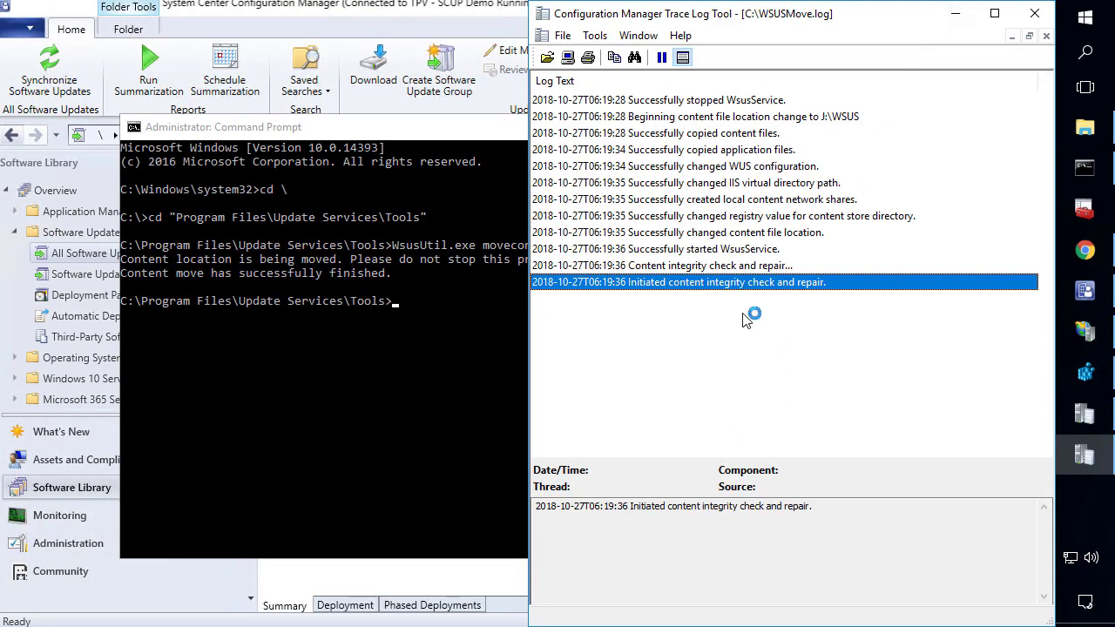
left_click(333, 308)
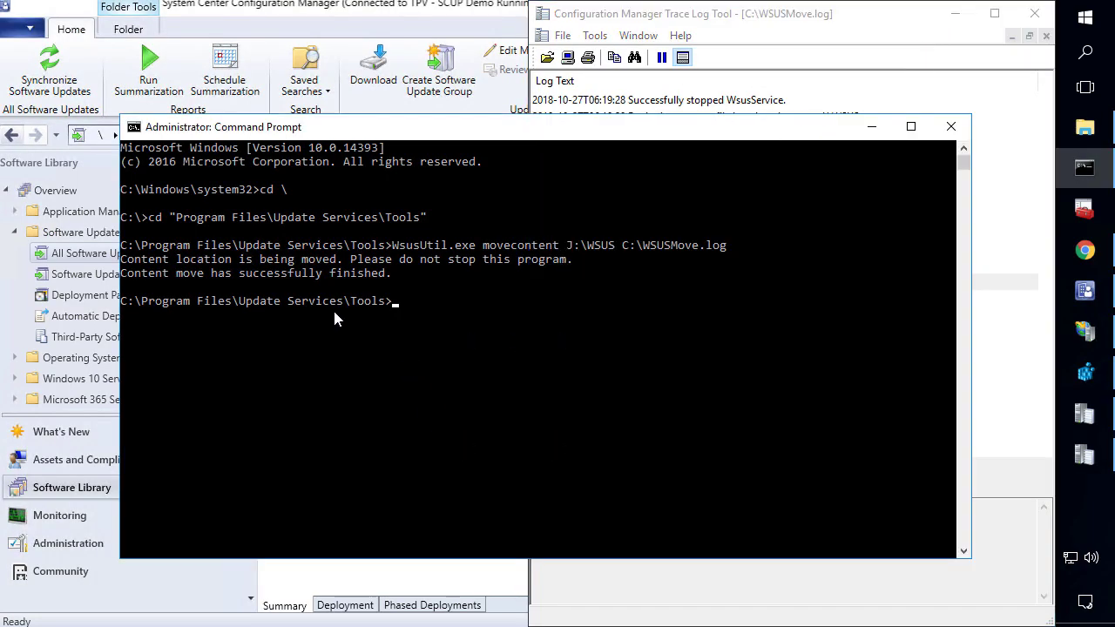
Step: Inspect the moved files in J:\WSUS\WsusContent using File Explorer, and return to the command prompt
left_click(1085, 127)
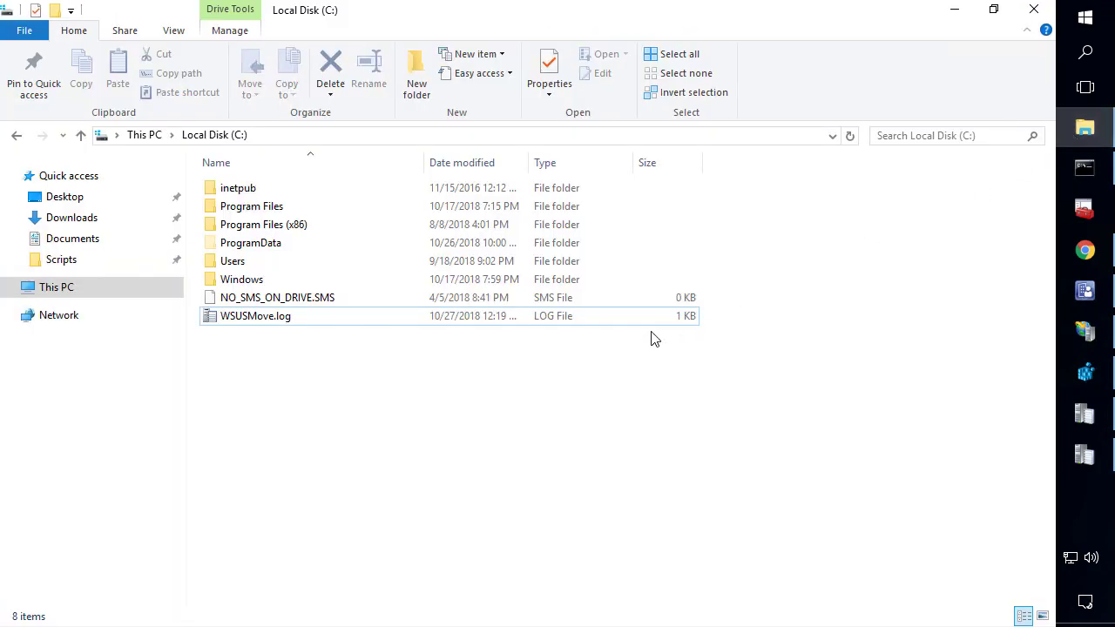
left_click(42, 290)
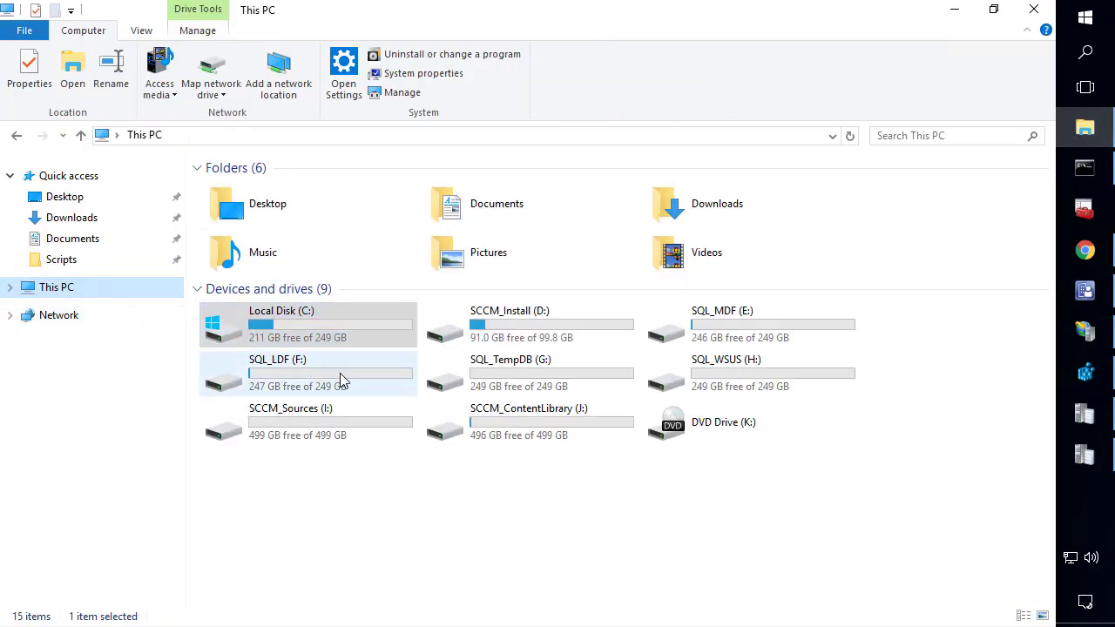
double_click(561, 426)
double_click(249, 299)
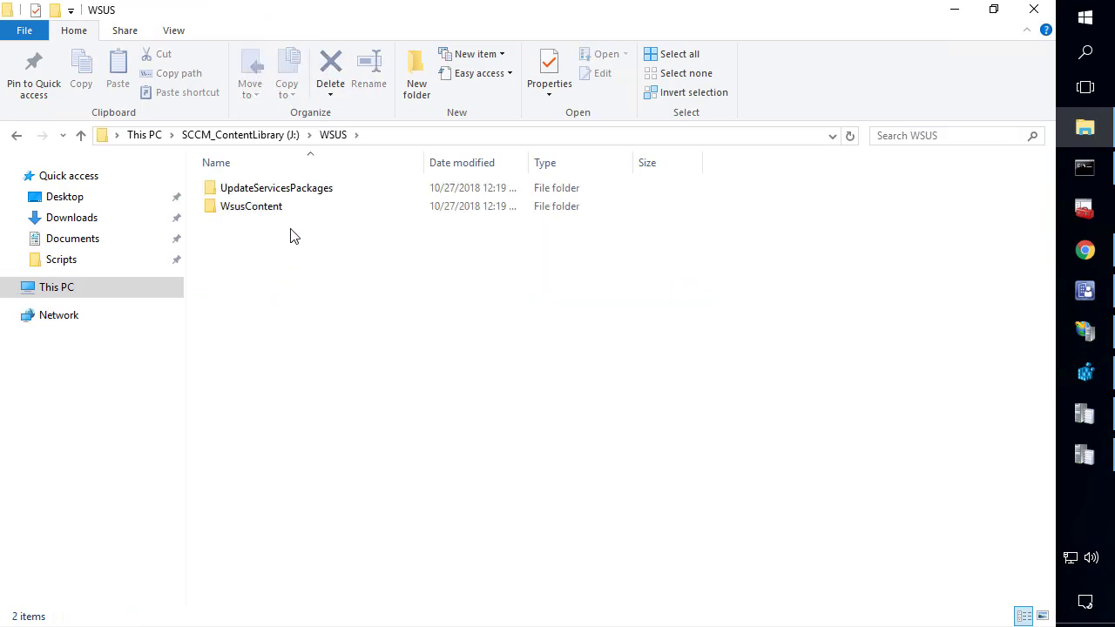
double_click(269, 210)
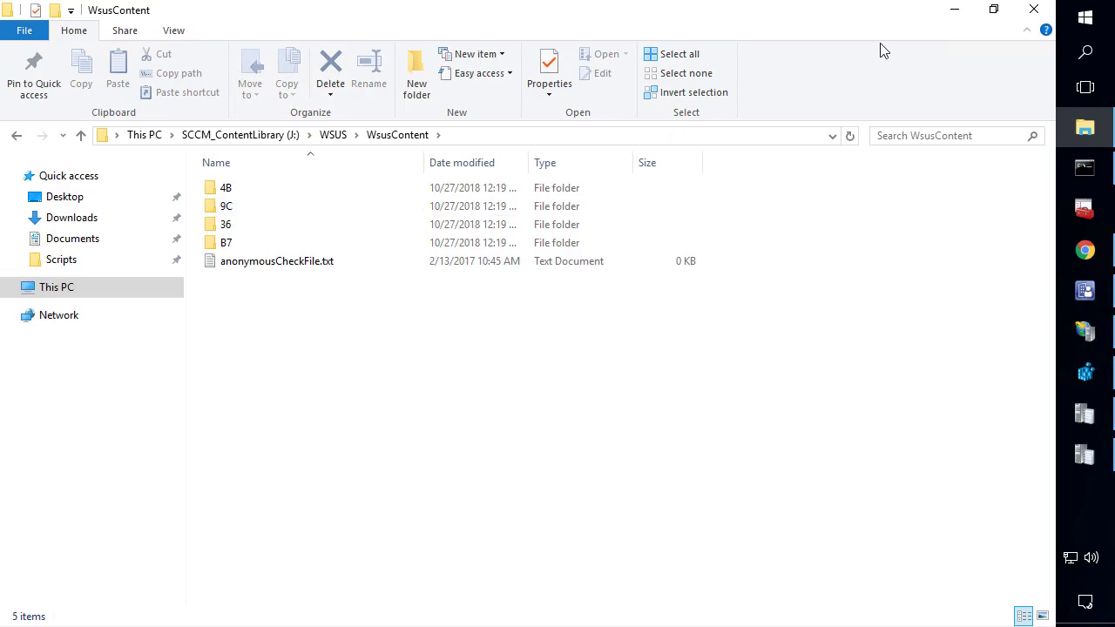
left_click(954, 10)
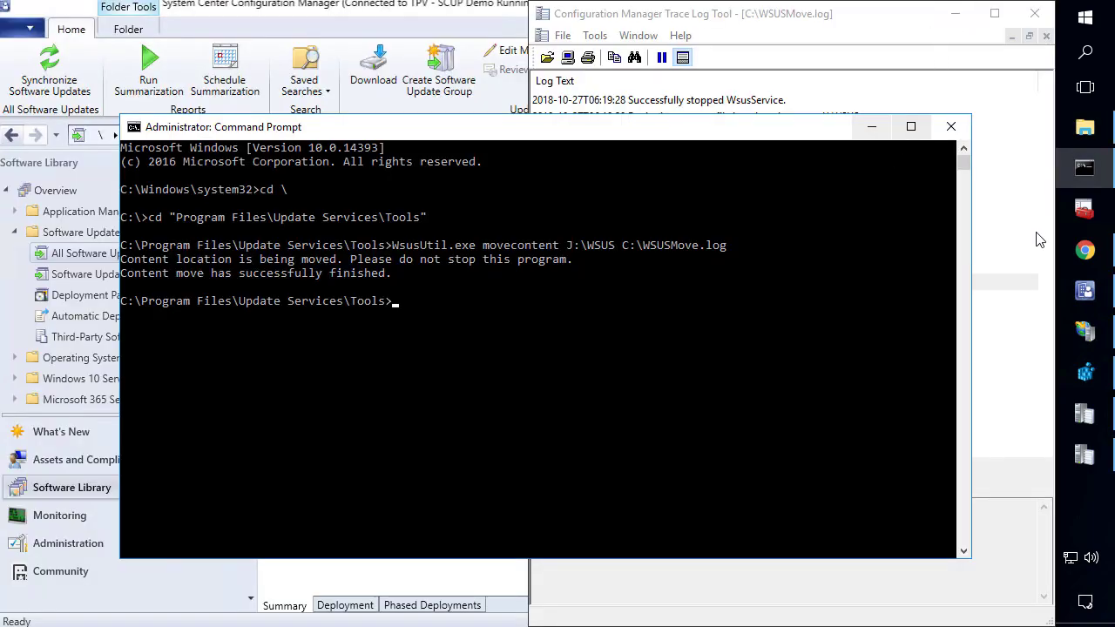
Step: Refresh the Update Services Server Setup key in Registry Editor and check the ContentDir value
left_click(1085, 373)
left_click(243, 118)
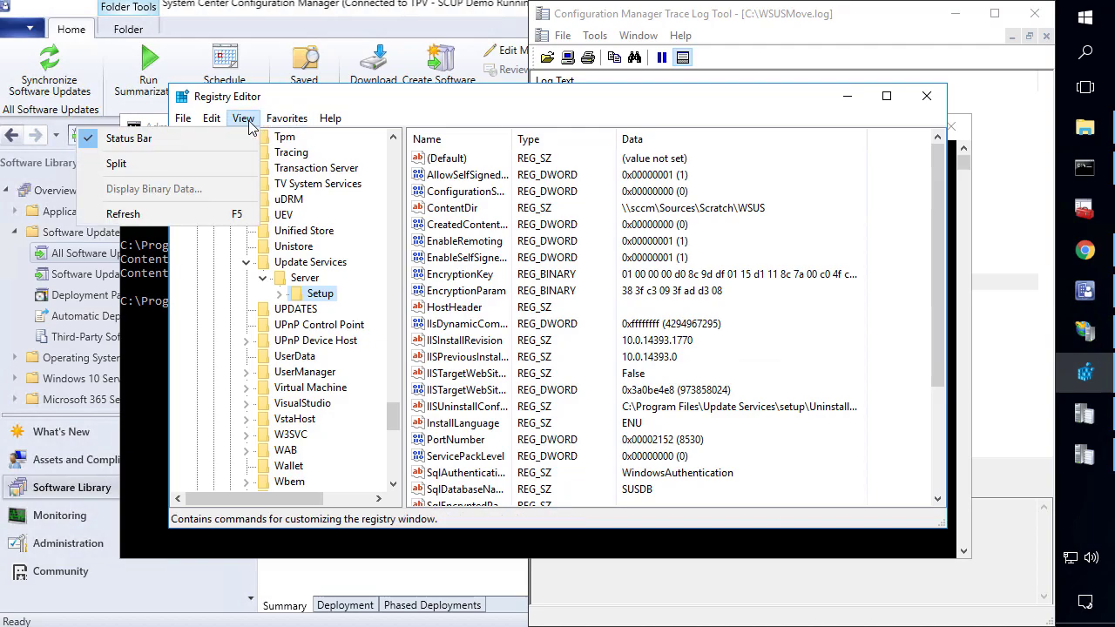
left_click(191, 214)
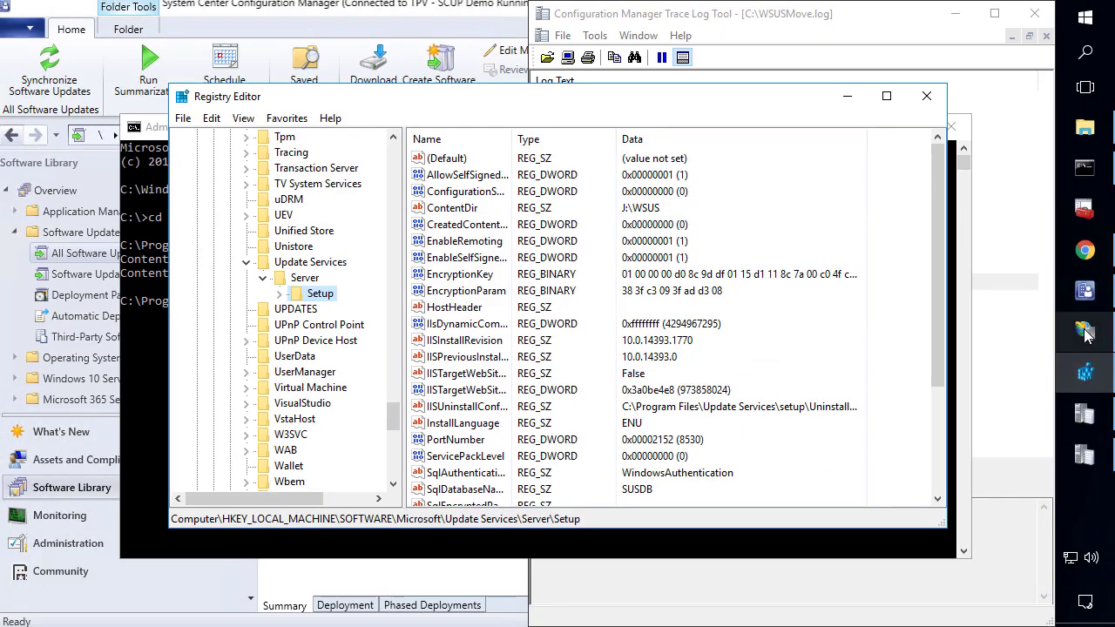
Step: Switch to IIS Manager and refresh the website tree in the Connections list
left_click(1086, 331)
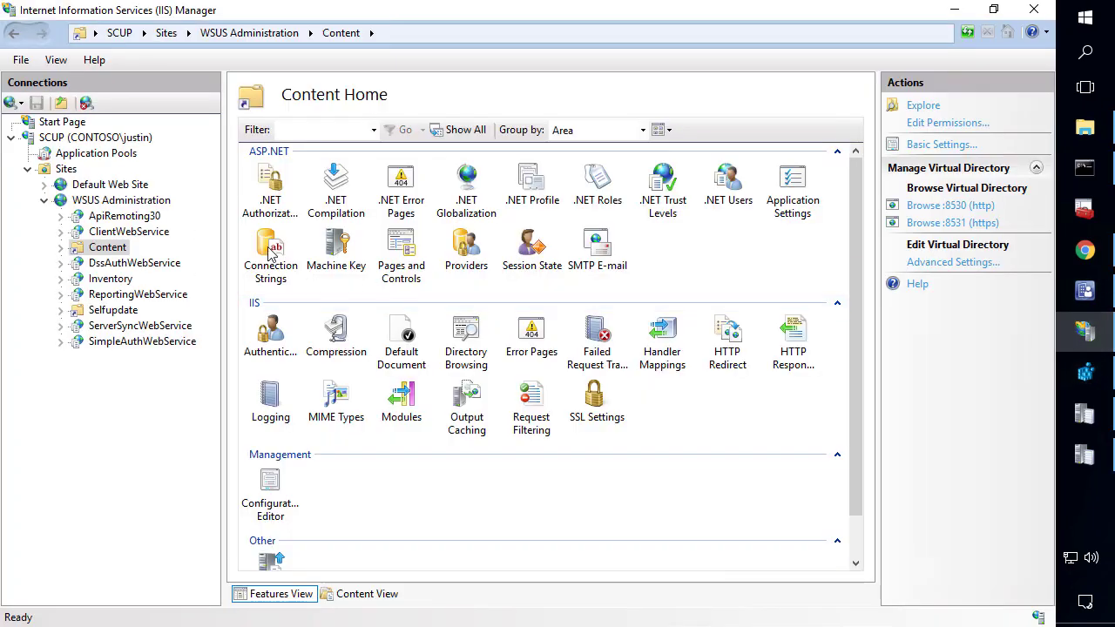
right_click(91, 201)
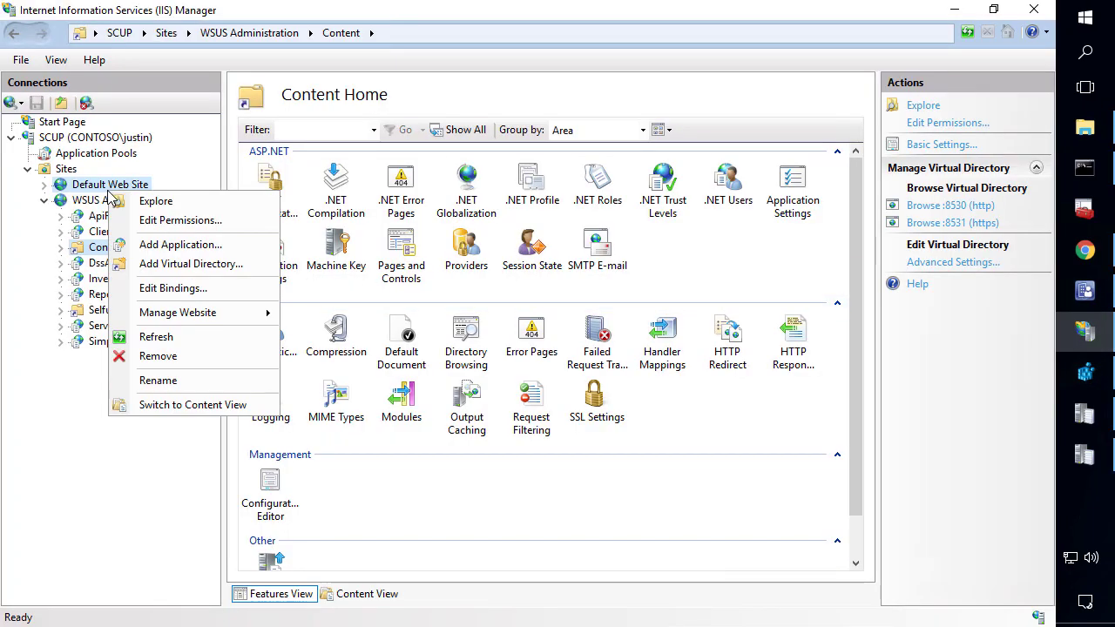
left_click(144, 346)
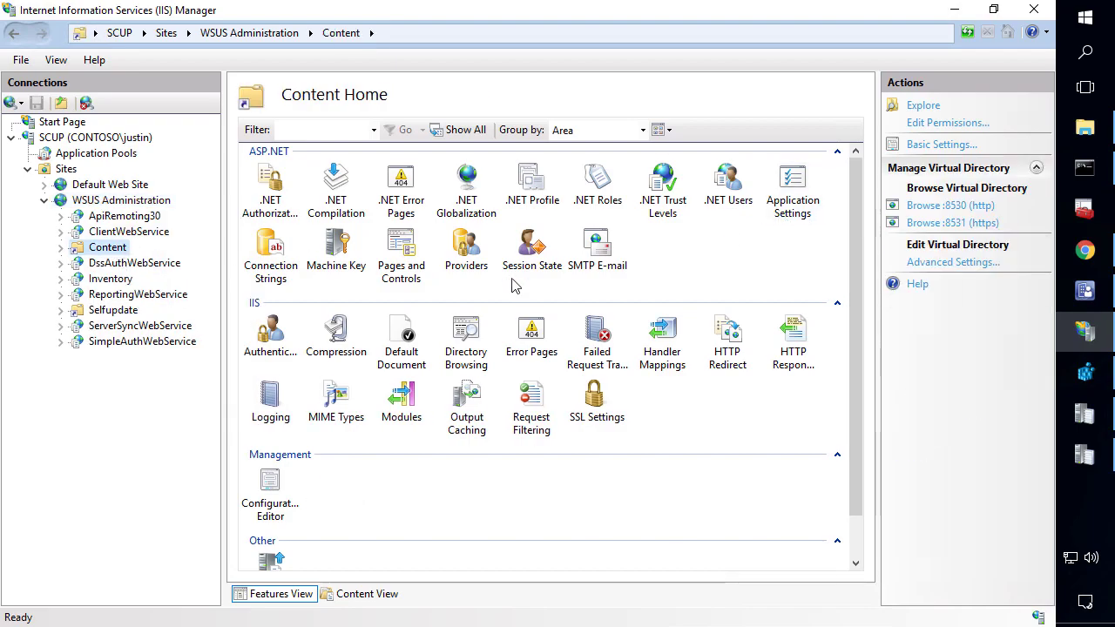
Step: Check the Content virtual directory's physical path in its basic settings, test its connection and review the authorization result, then cancel and minimize IIS Manager
left_click(941, 145)
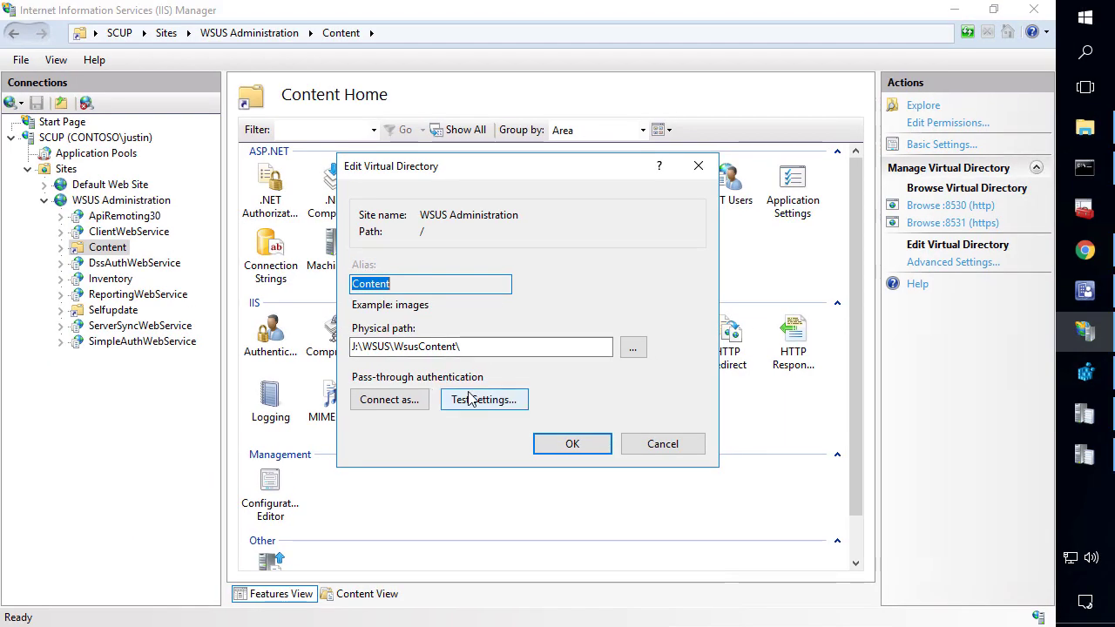
left_click(471, 398)
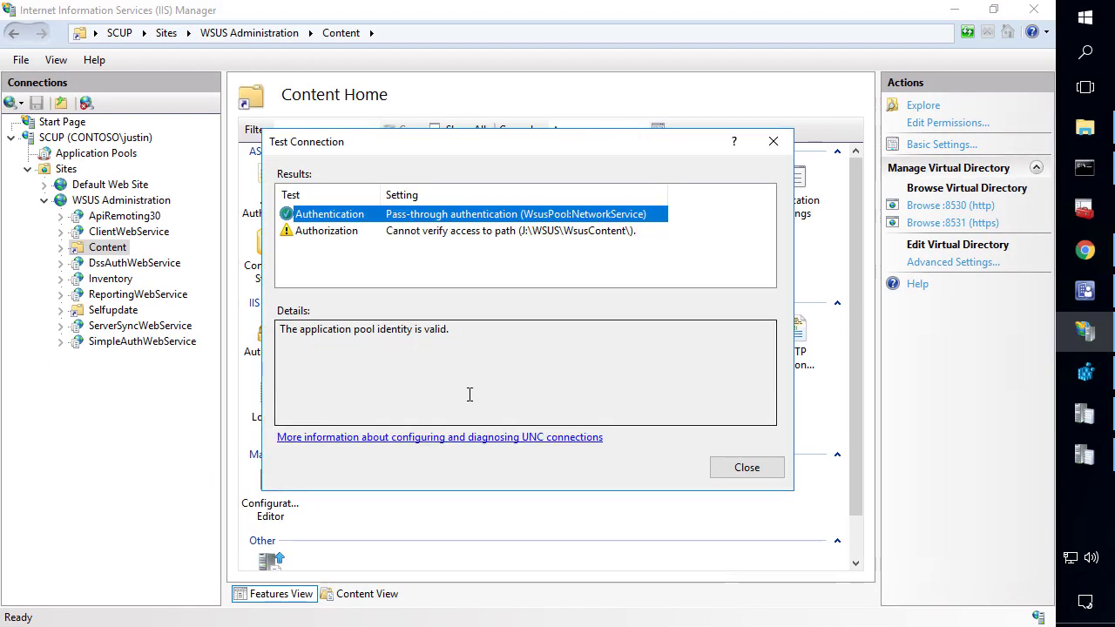
left_click(483, 233)
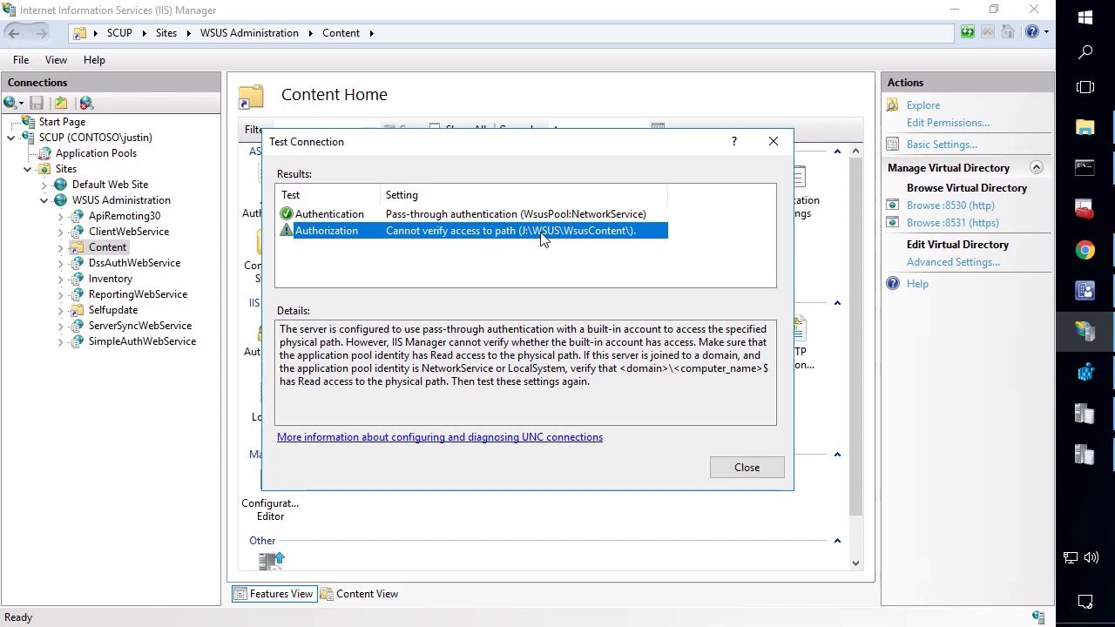
left_click(752, 475)
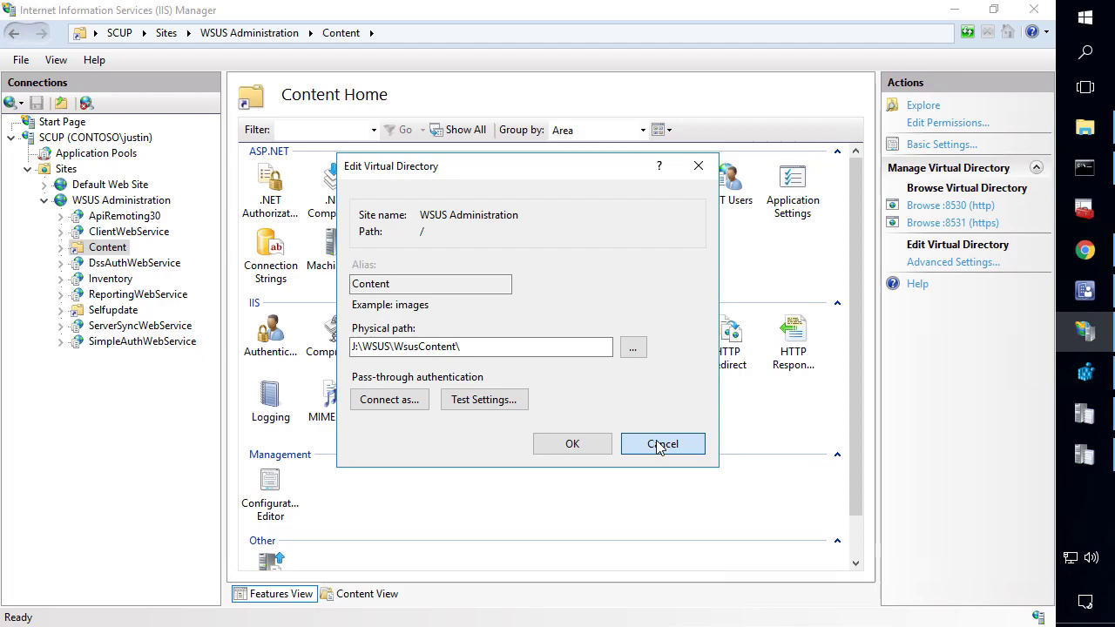
left_click(660, 444)
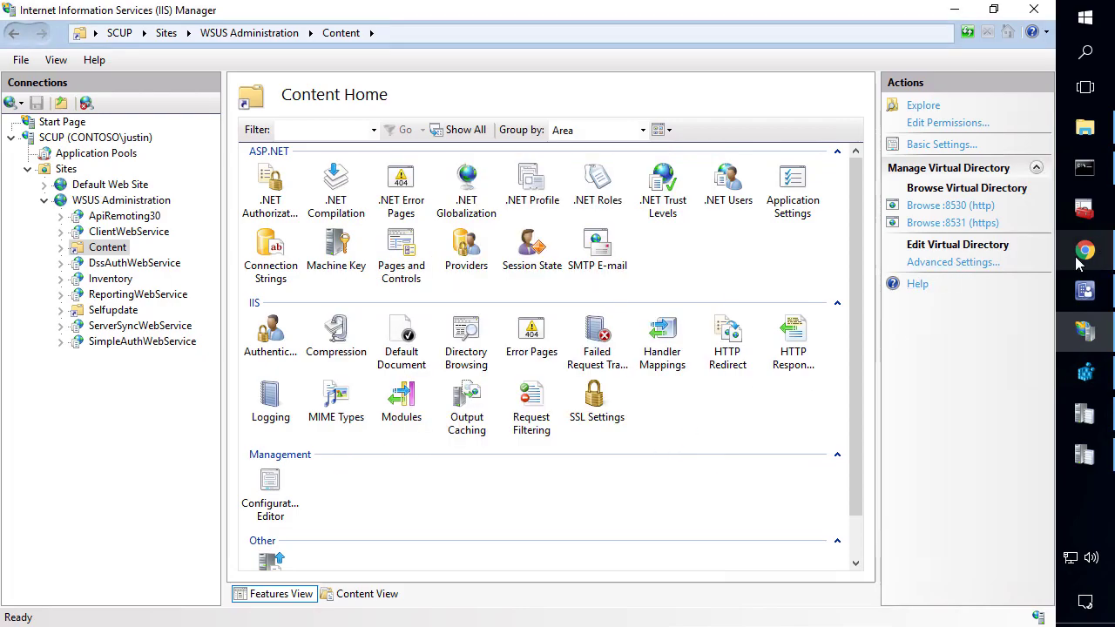
left_click(955, 10)
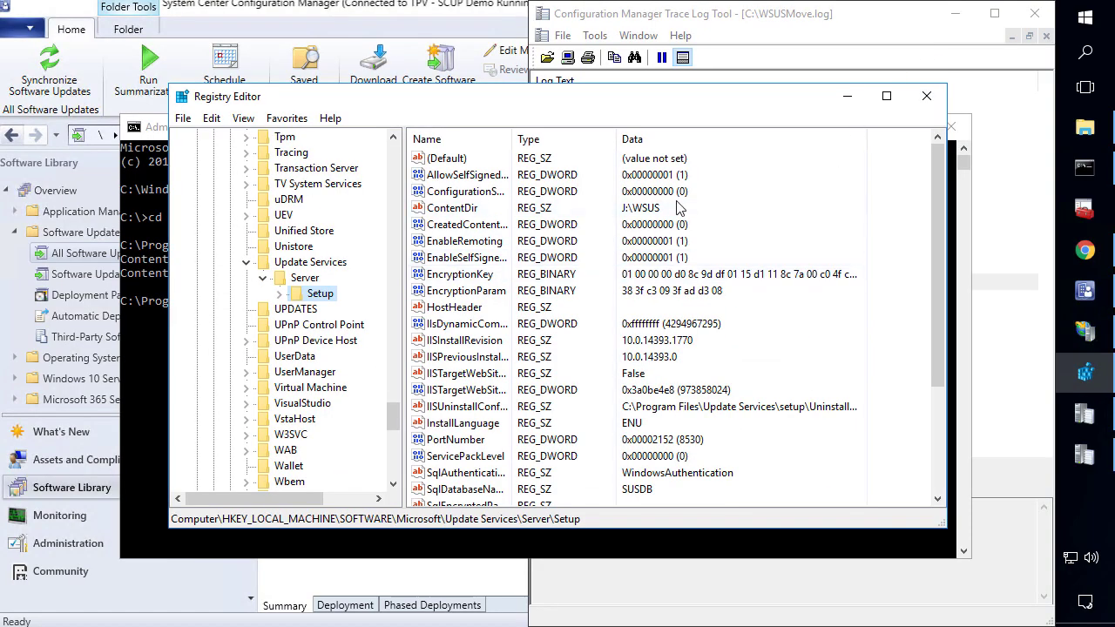
Step: Return to the Configuration Manager console and start downloading Oracle Java 8 Update 191 (x64) into the SCUPUpdates deployment package
left_click(847, 96)
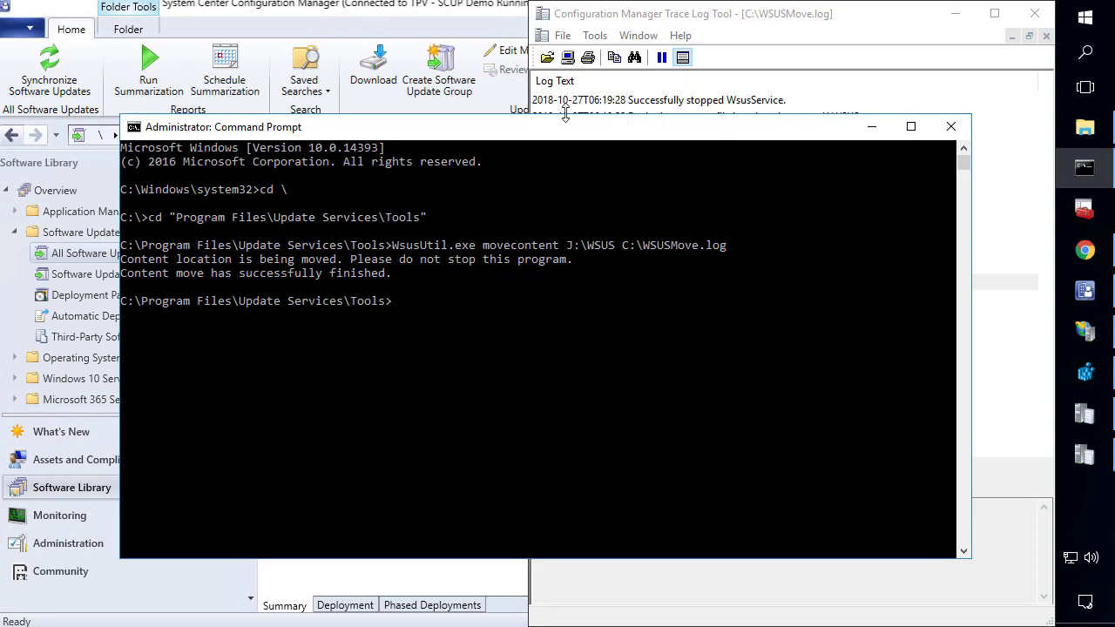
left_click(436, 15)
right_click(398, 250)
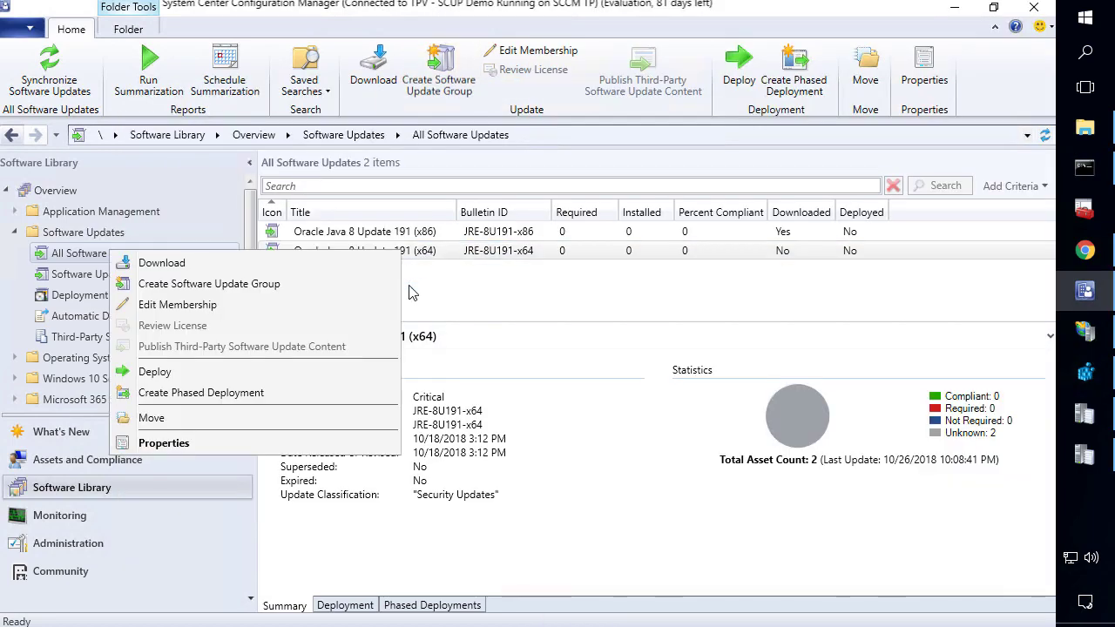
left_click(346, 273)
left_click(745, 241)
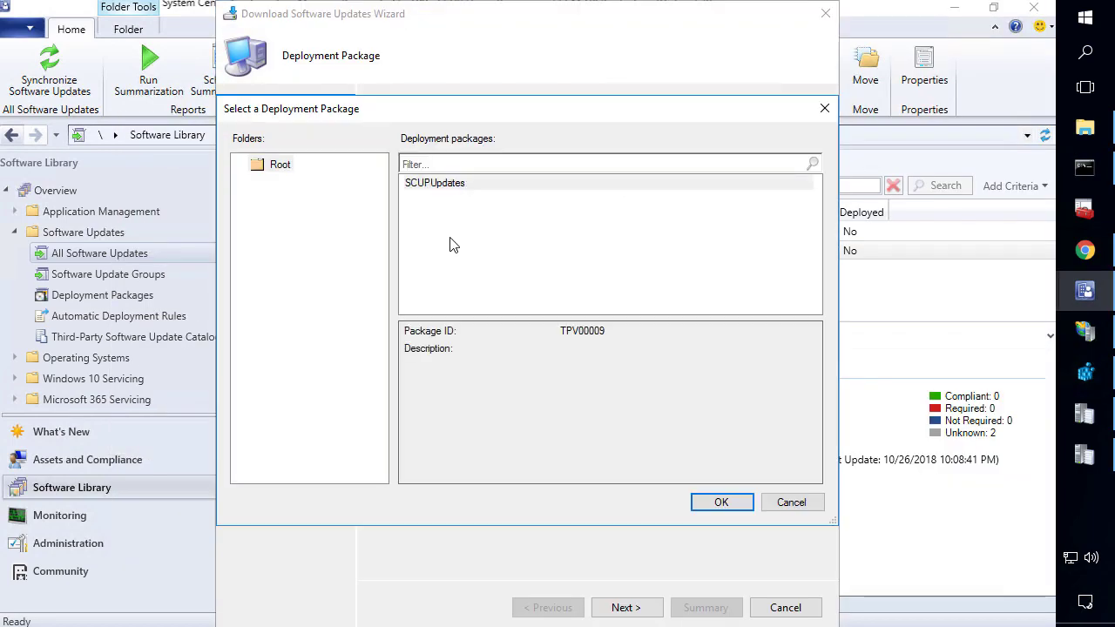
double_click(444, 186)
Step: Complete the download wizard with the default download location and English as the update language, and close it
left_click(625, 607)
left_click(625, 607)
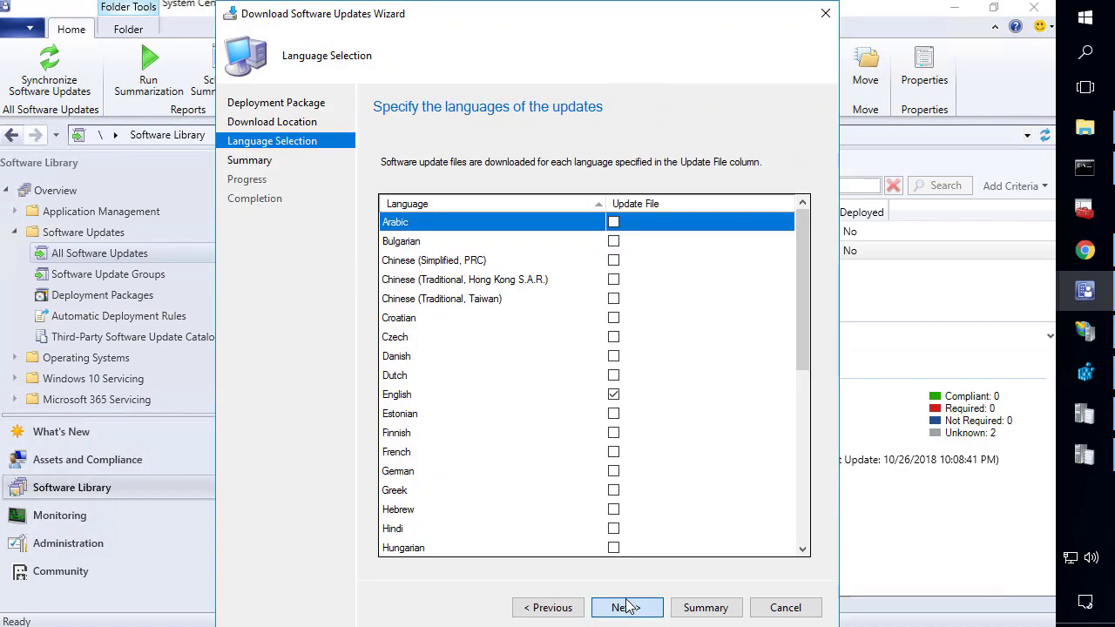
left_click(626, 607)
left_click(626, 607)
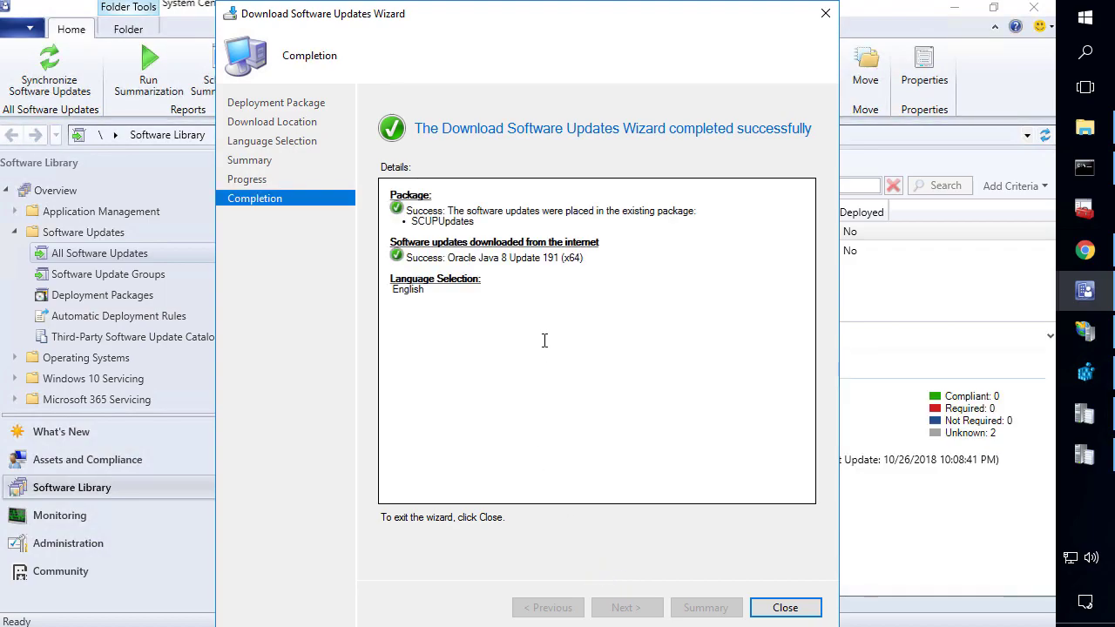
left_click(785, 607)
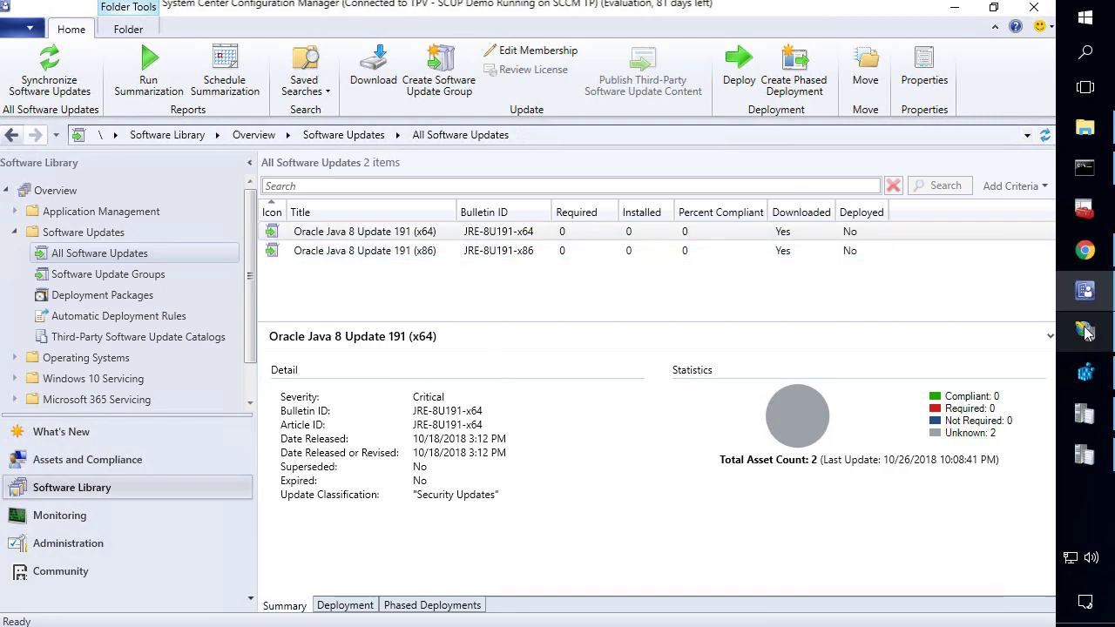
Step: Review the Content virtual directory's advanced settings in IIS Manager, cancel without changes, and return to the Configuration Manager console
mouse_move(1088, 335)
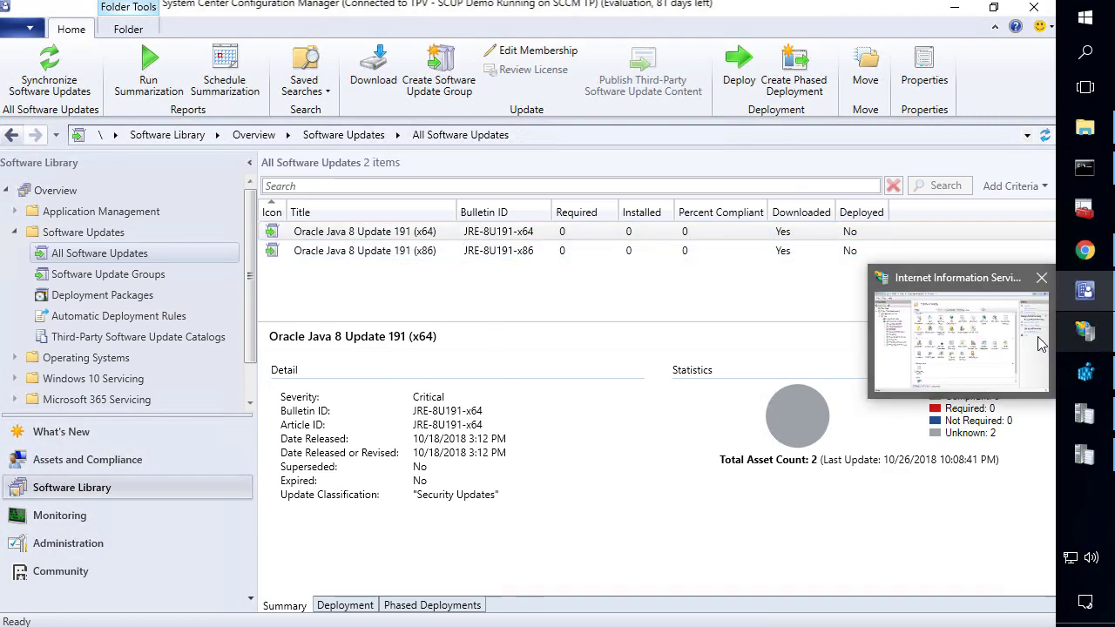
left_click(1002, 345)
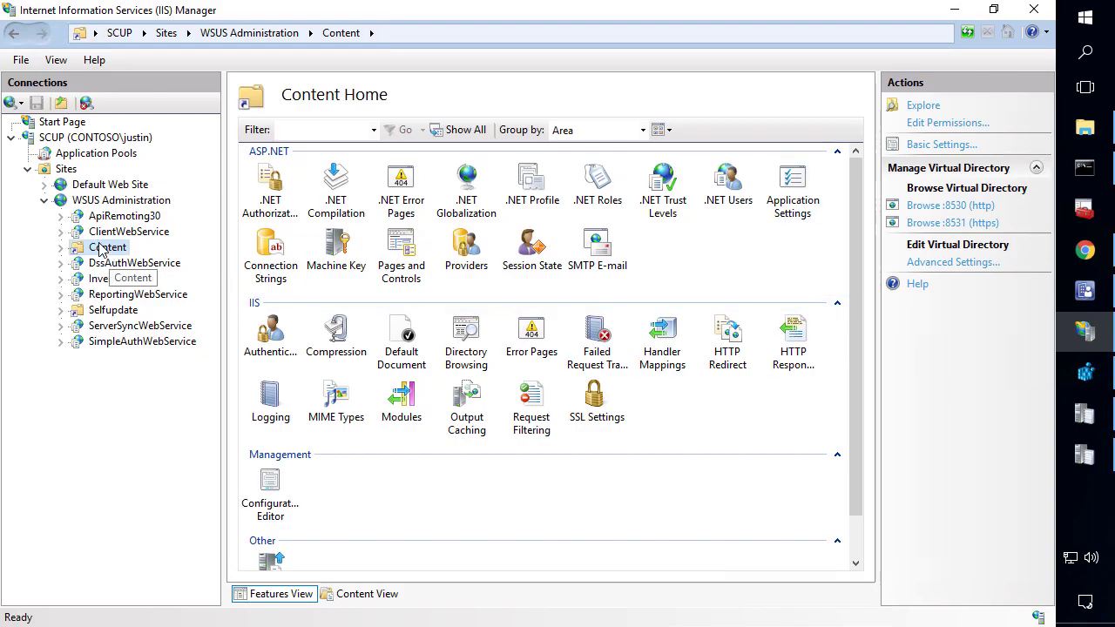
left_click(959, 263)
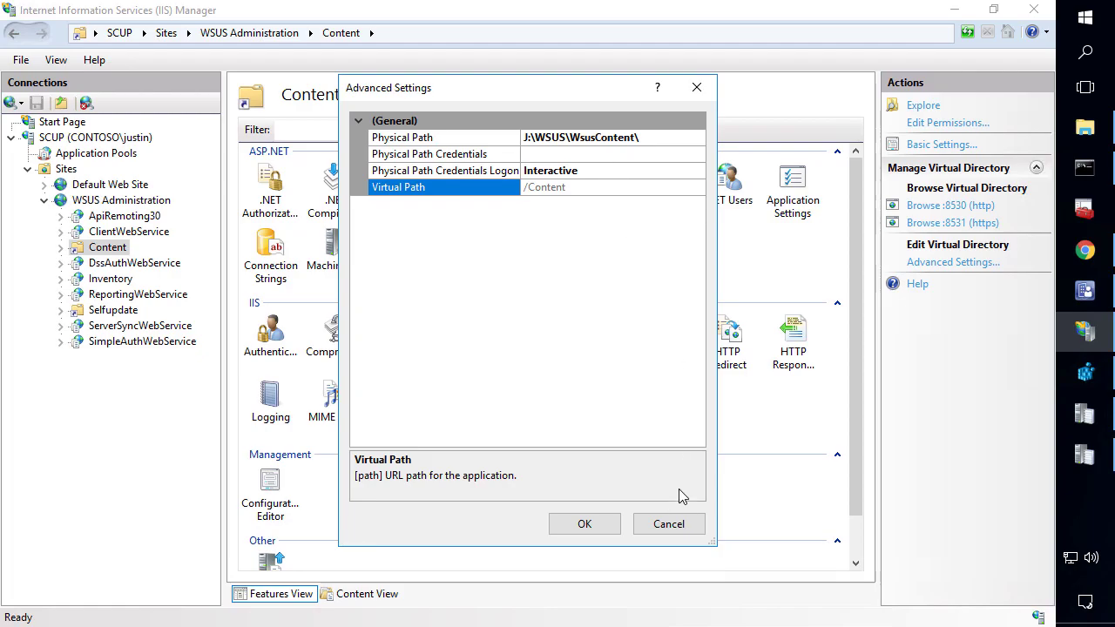
left_click(671, 526)
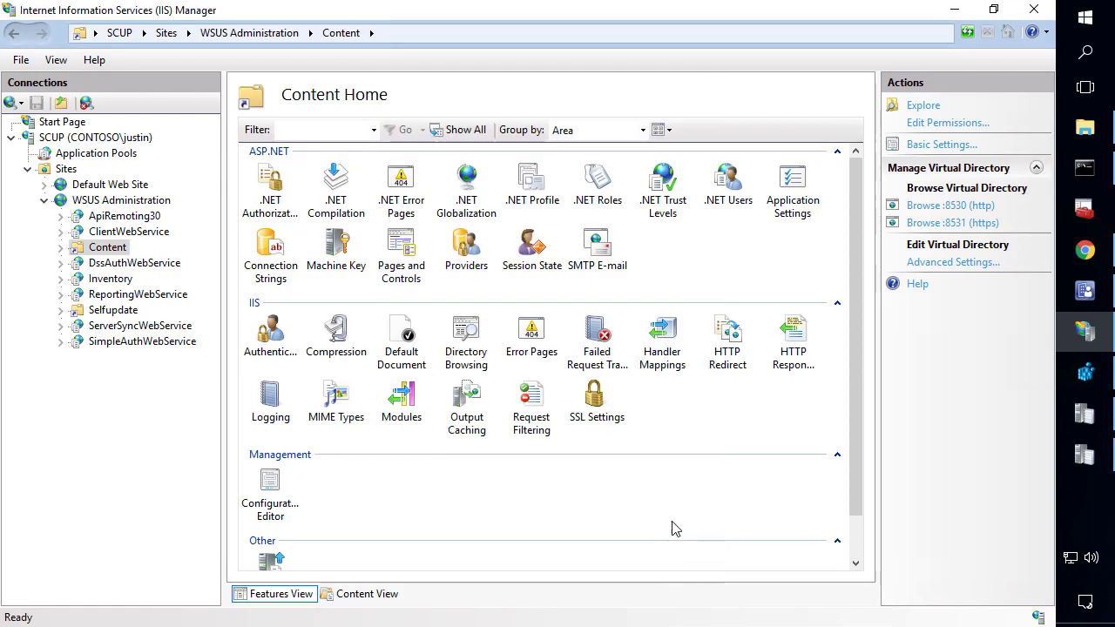
left_click(954, 11)
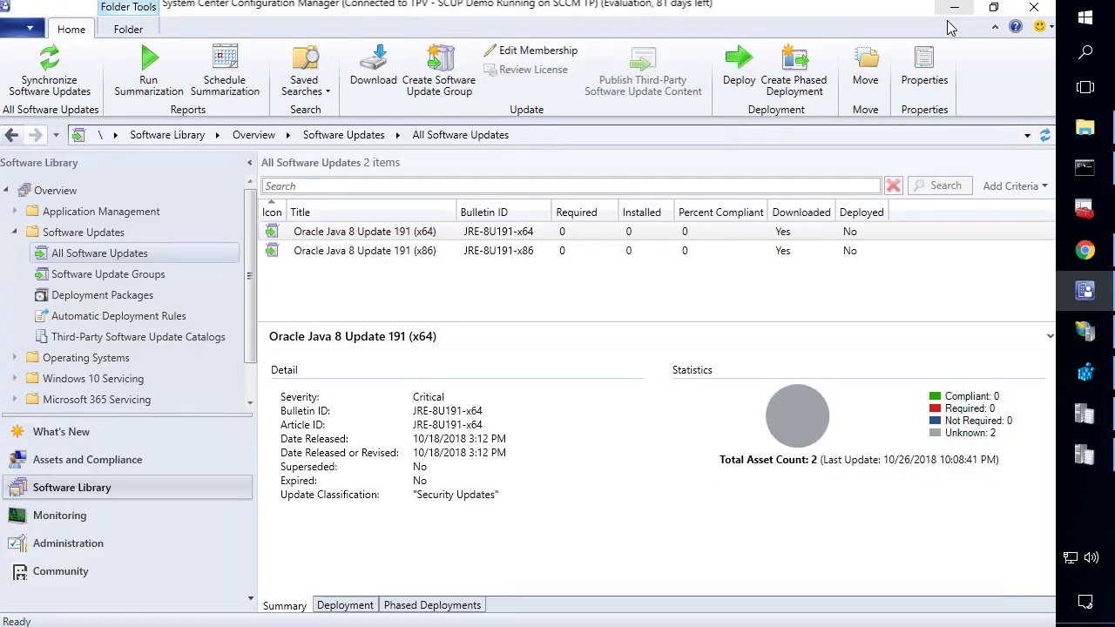